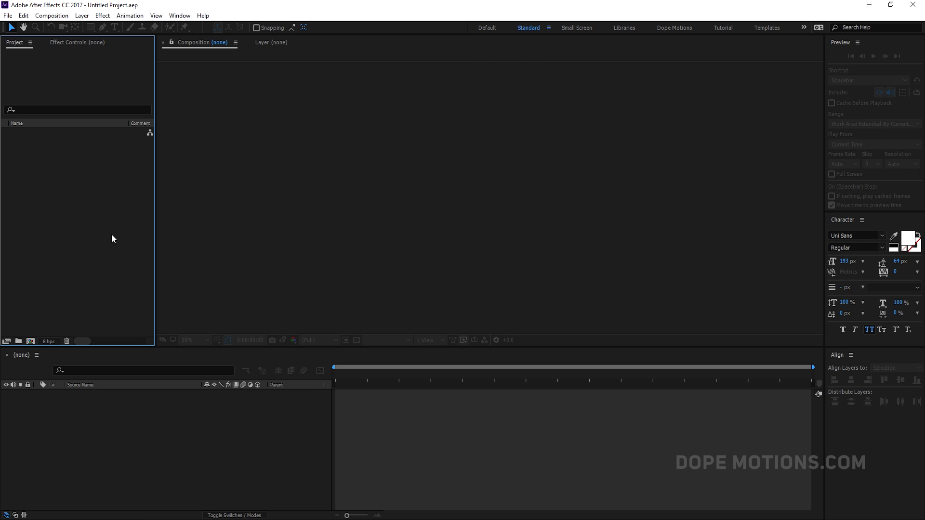
Step: Look over the Character, Align, Preview, Timeline, Project and Effect Controls panels of the Standard workspace
click(834, 220)
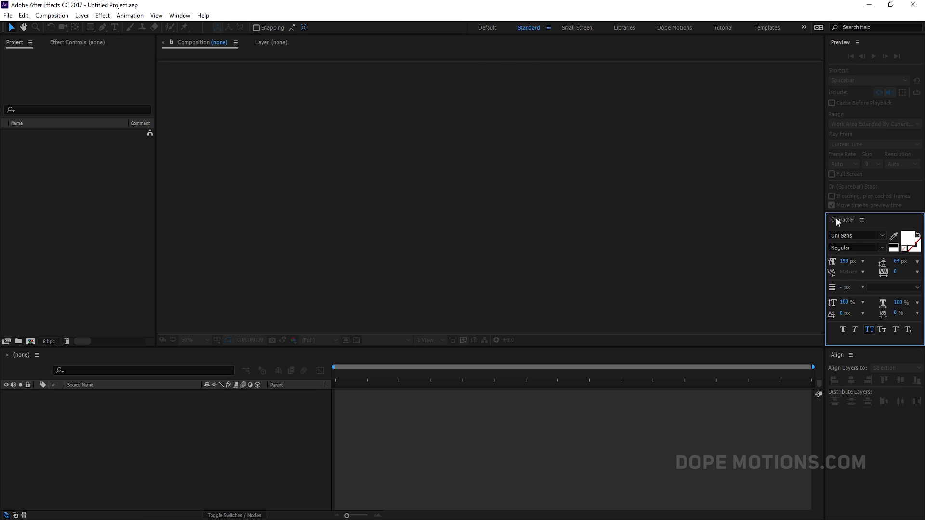
click(836, 358)
click(846, 46)
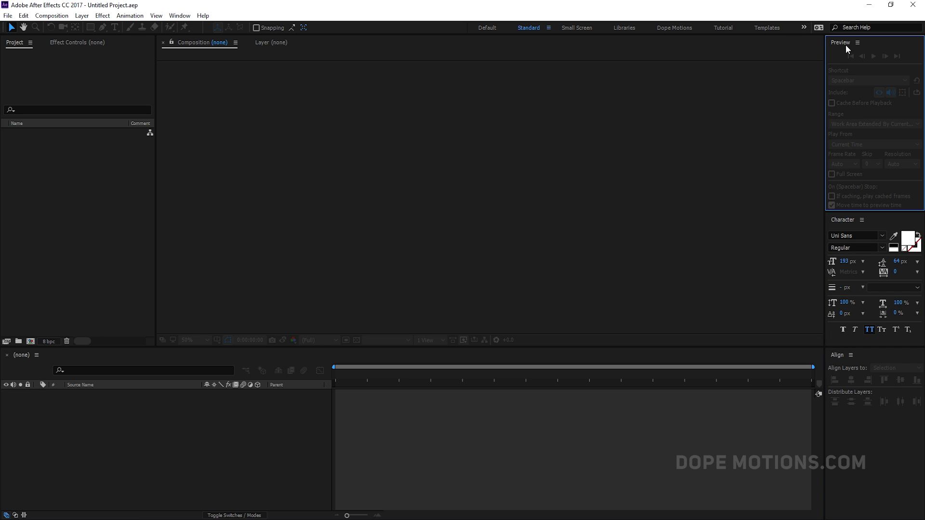
click(148, 413)
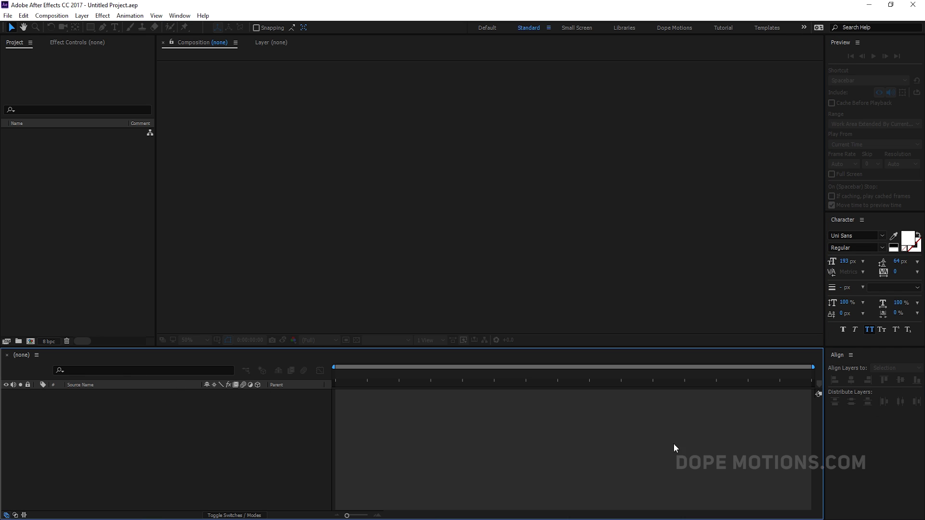
click(120, 240)
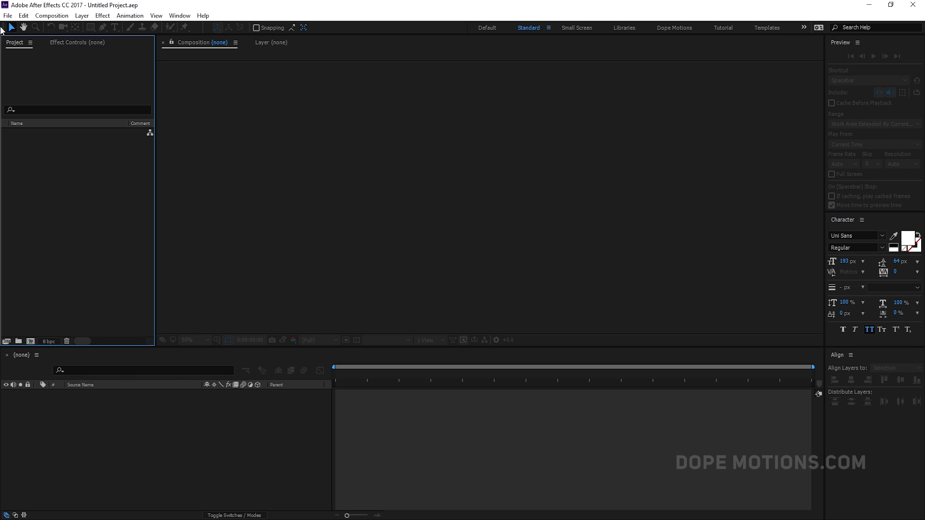
click(90, 43)
click(16, 45)
Step: Switch to the Dope Motions workspace and slightly widen its Move Anchor Point panel
click(672, 31)
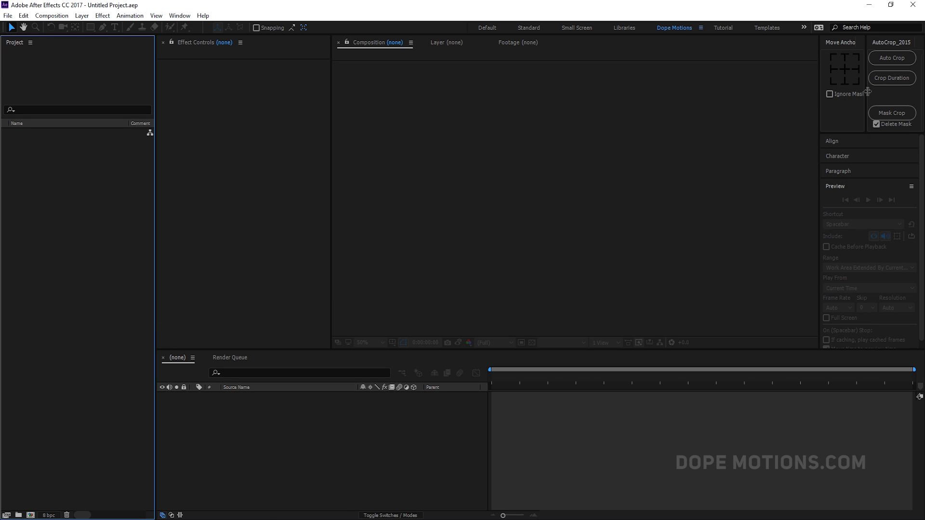
drag(866, 91, 872, 91)
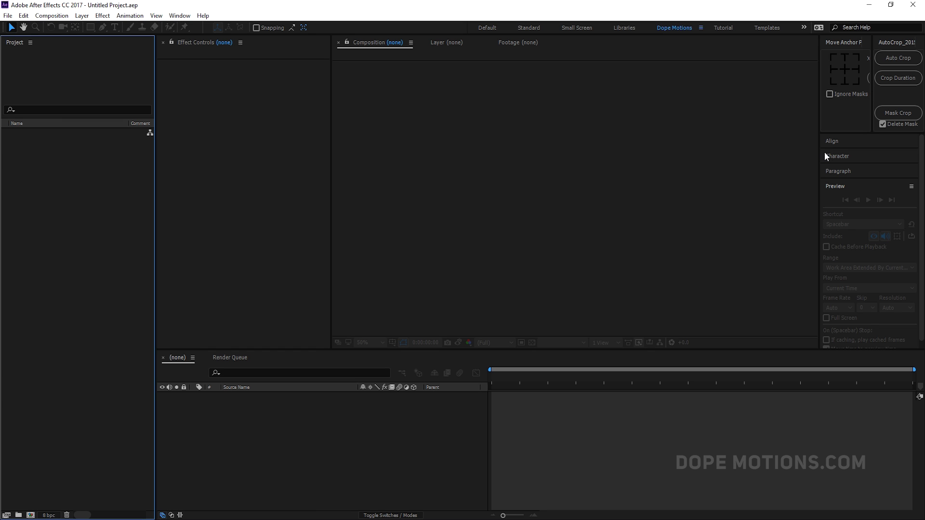
Step: Expand the stacked Align, Character, Paragraph and Preview panels one after another to examine their contents
click(838, 141)
click(840, 211)
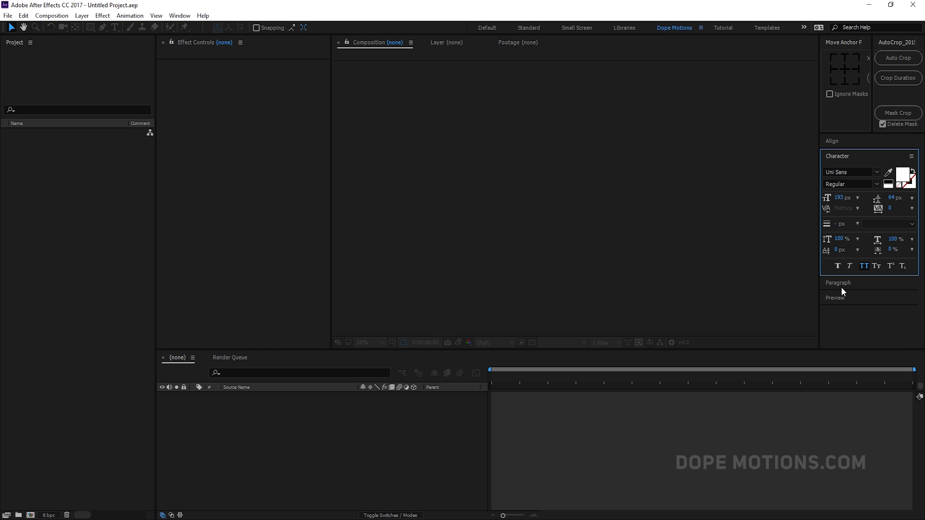
click(841, 288)
click(835, 238)
Step: View the Render Queue, return to the Timeline and reduce the height of their shared panel group
click(76, 276)
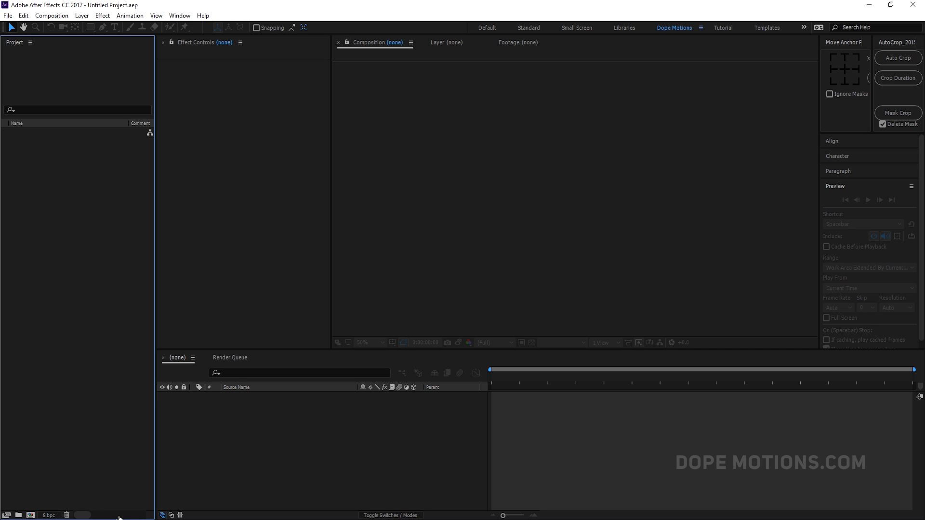
click(221, 353)
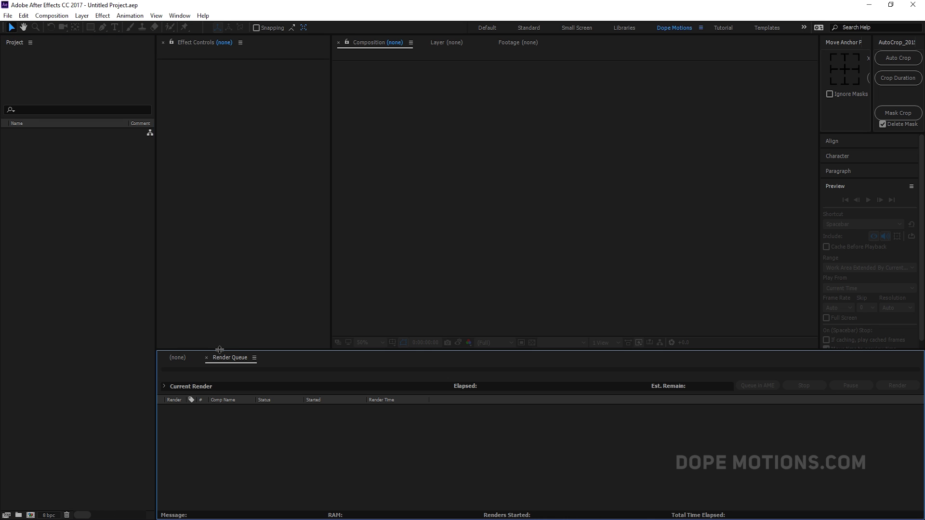
drag(218, 361, 241, 357)
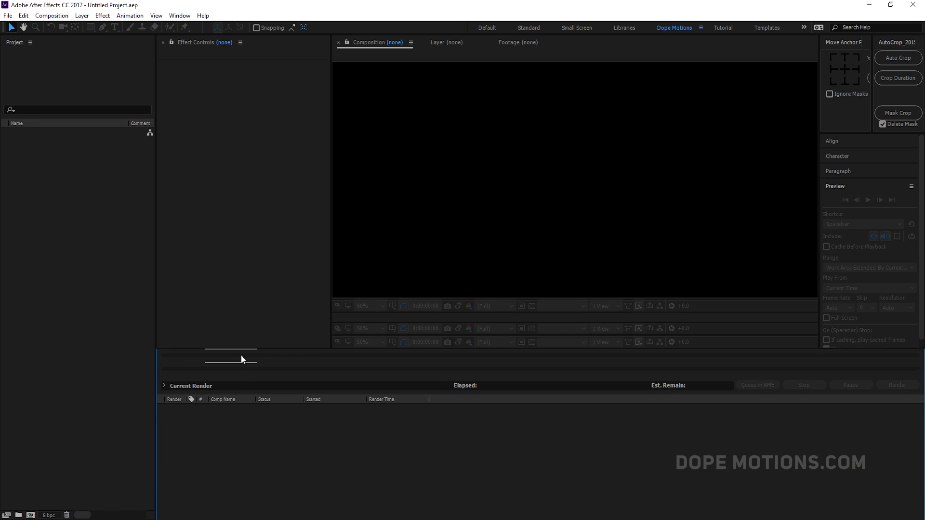
click(176, 359)
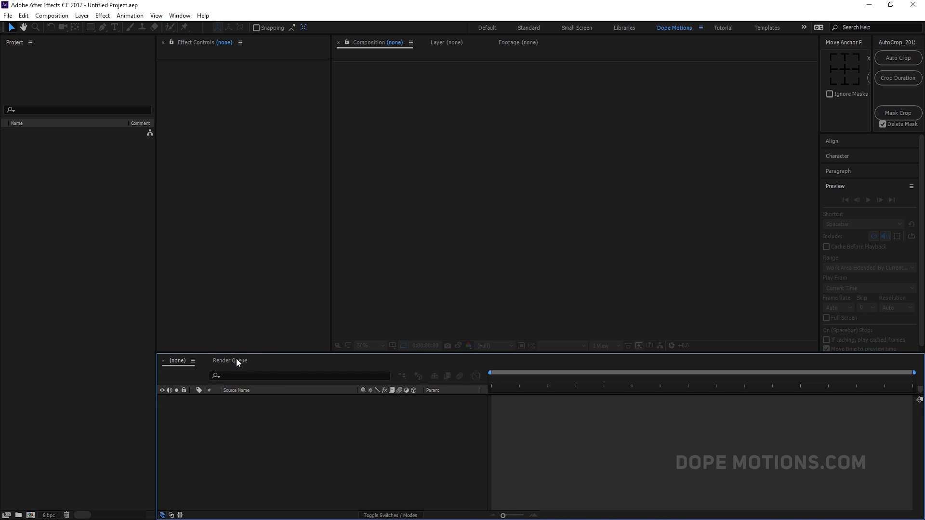
drag(242, 355, 248, 378)
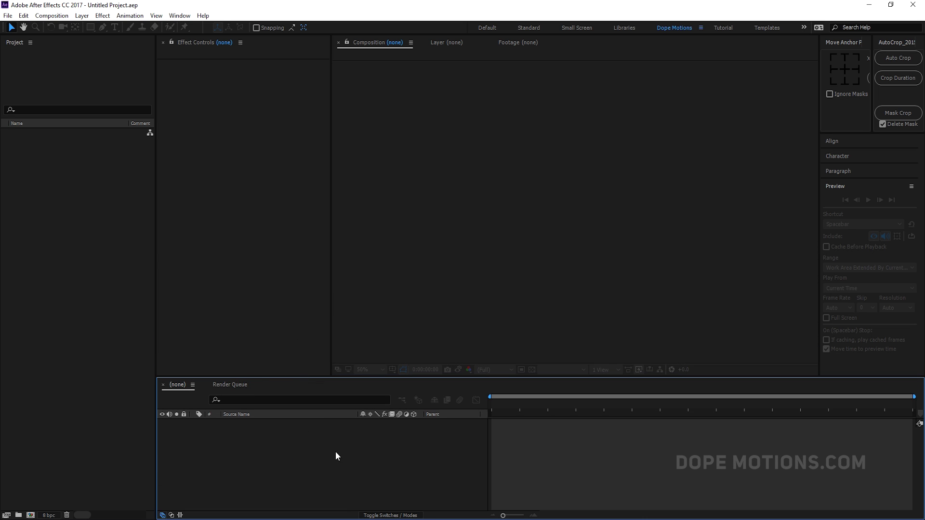
Step: Dock the Effect Controls panel into the same group as the Project panel
click(187, 251)
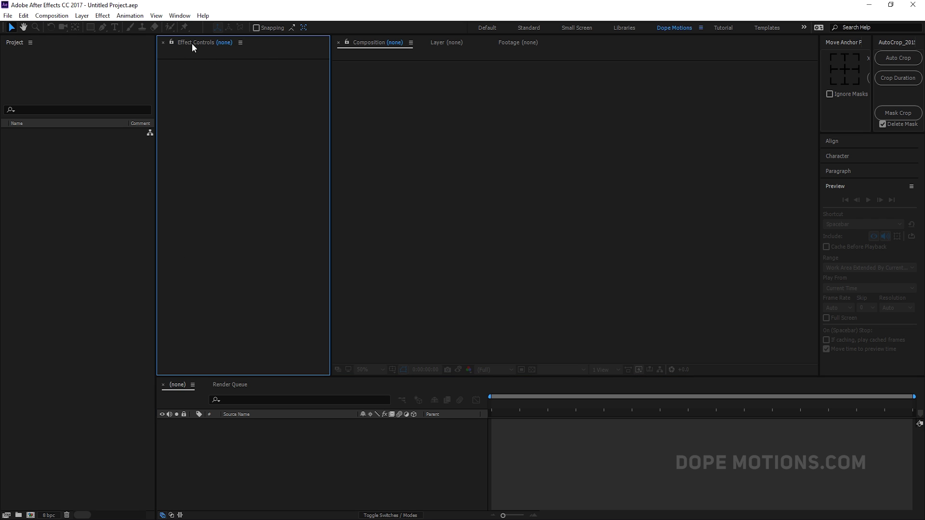
drag(193, 41, 114, 52)
click(99, 43)
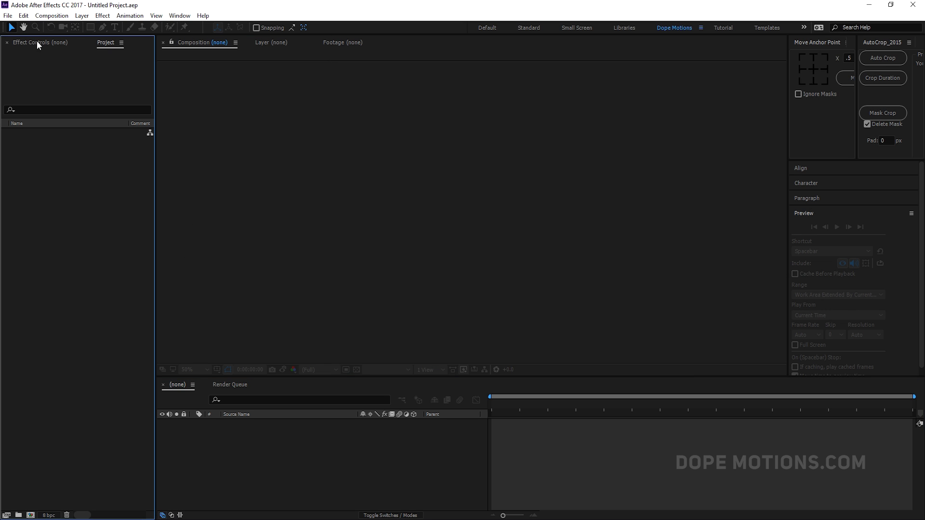
click(37, 41)
click(106, 42)
Step: Reorder the shared group so Project comes before Effect Controls, and switch between the two panels
drag(107, 40, 19, 43)
click(79, 45)
click(23, 42)
click(82, 39)
click(94, 42)
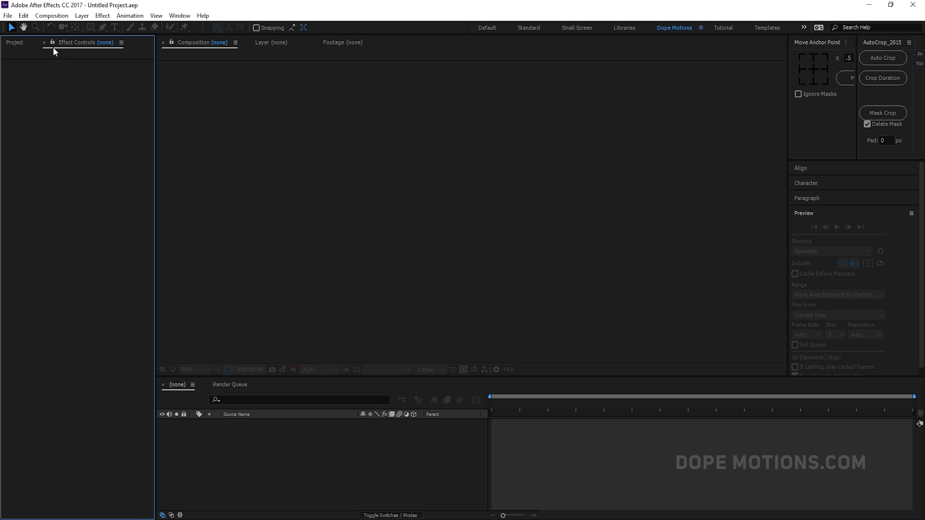
Step: Move Effect Controls back into its own column beside Project and narrow the column holding the Move Anchor Point and AutoCrop panels
drag(65, 43, 175, 217)
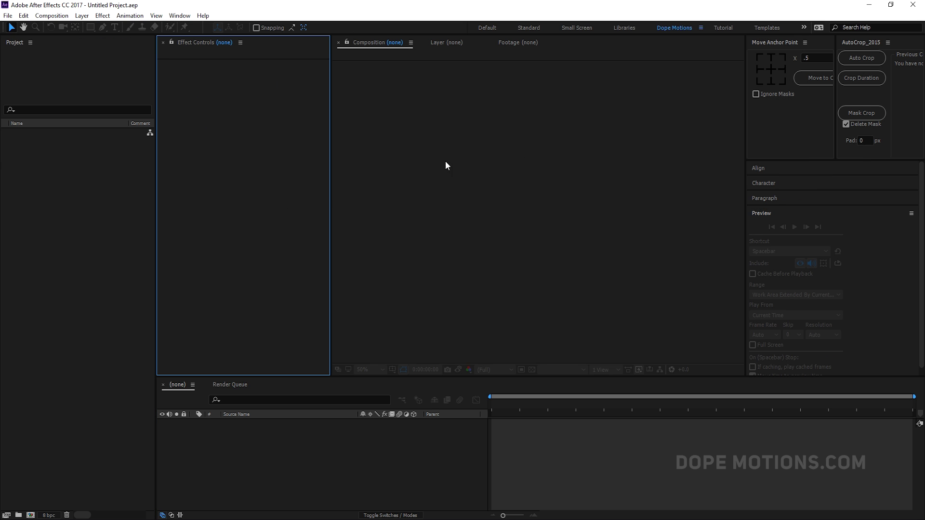
drag(745, 150, 800, 144)
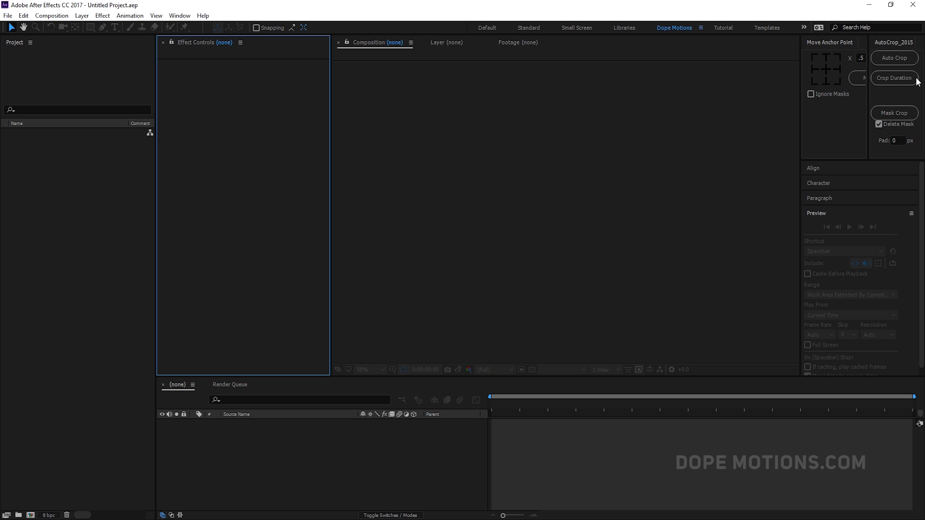
Step: Expand and collapse the stacked Align, Character and Paragraph panels to examine how they behave
click(812, 168)
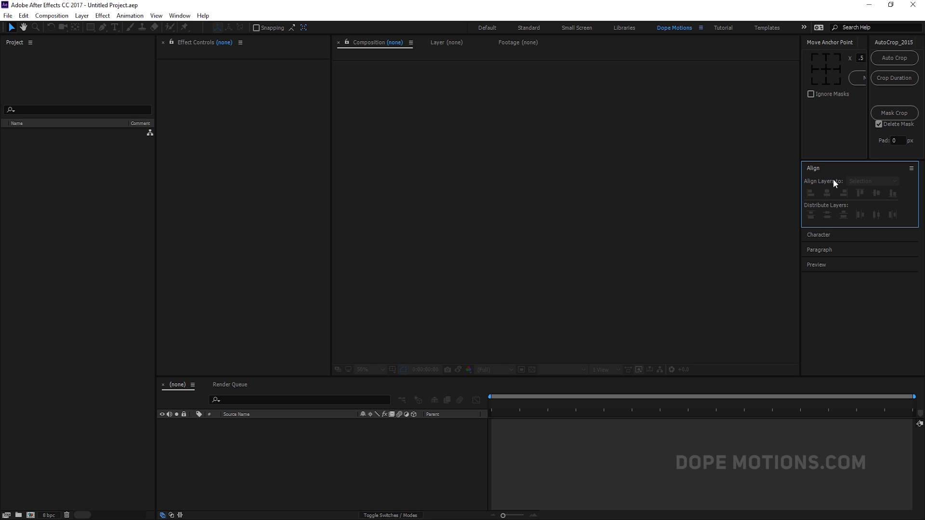
click(814, 168)
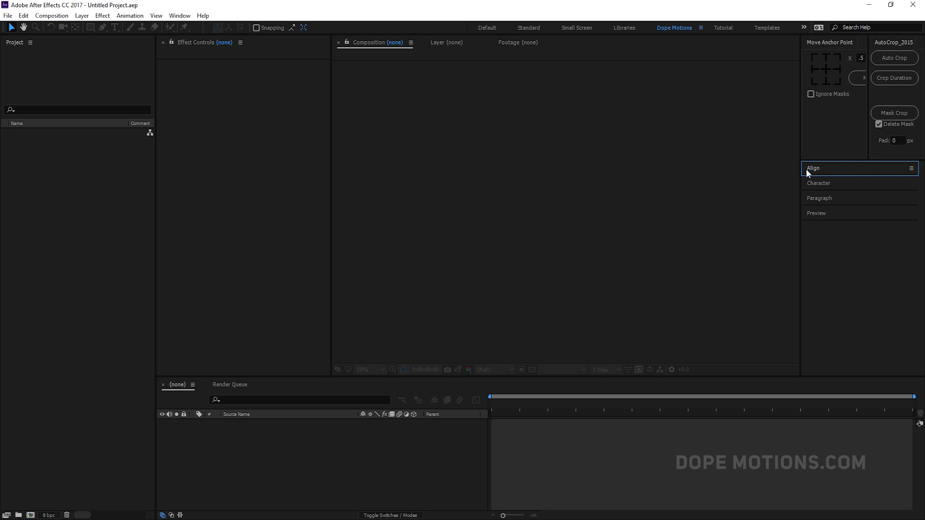
click(813, 183)
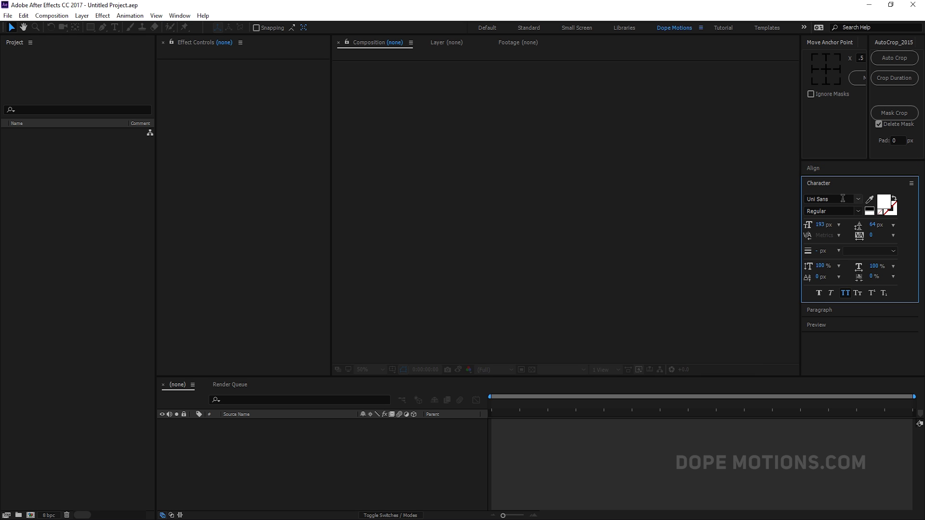
click(822, 189)
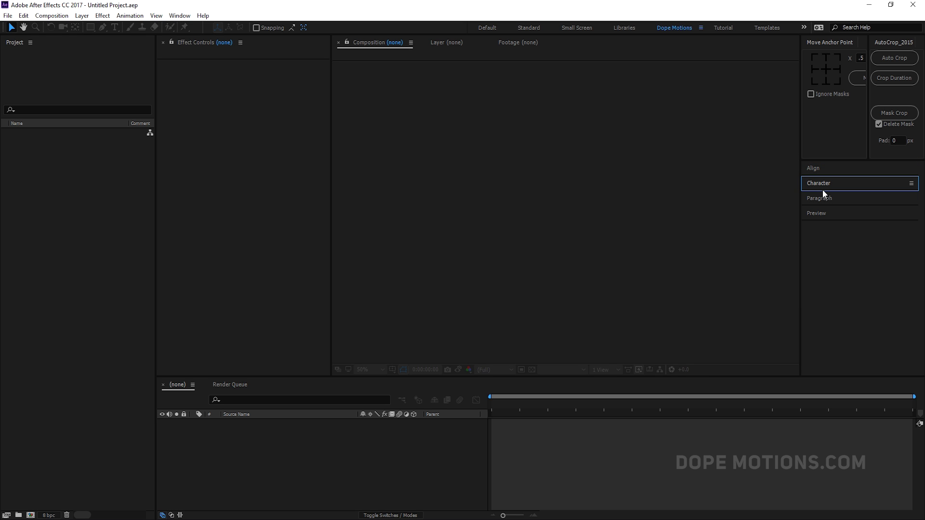
click(825, 196)
click(830, 202)
Step: Close the Preview panel in the stacked panel group
click(821, 215)
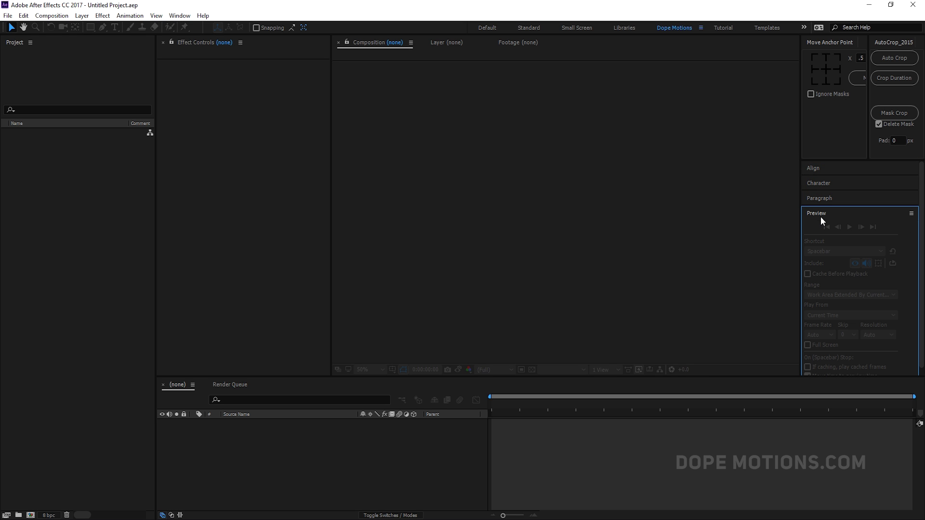
right_click(817, 214)
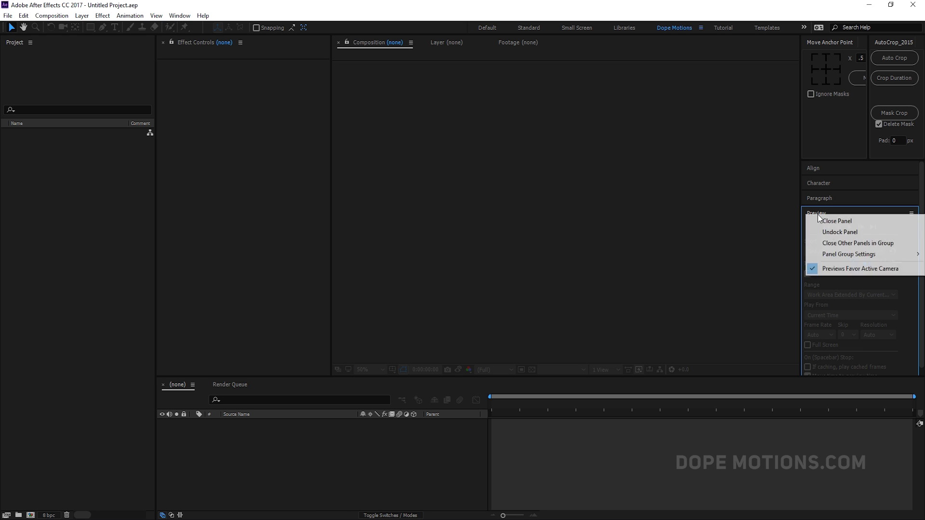
click(823, 218)
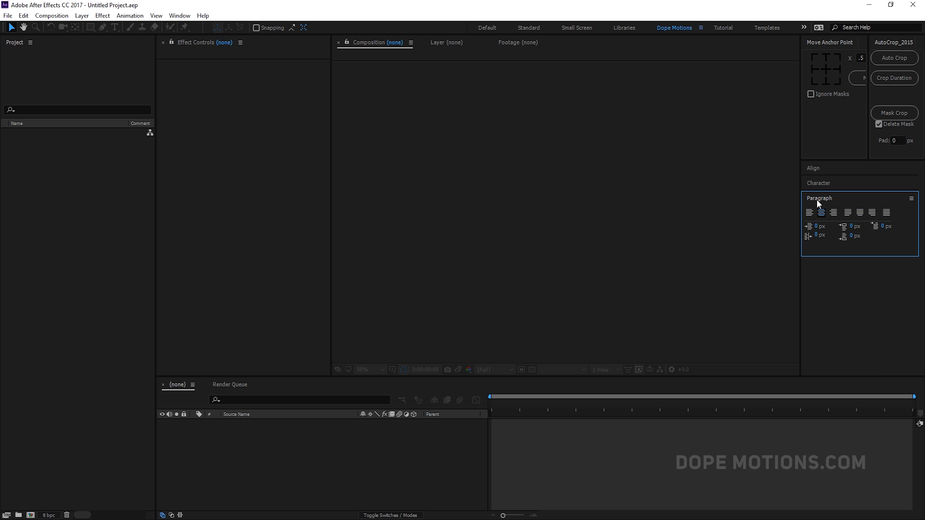
Step: Examine the Project, Effect Controls and Timeline panels in the Dope Motions workspace
click(145, 280)
click(197, 279)
click(273, 451)
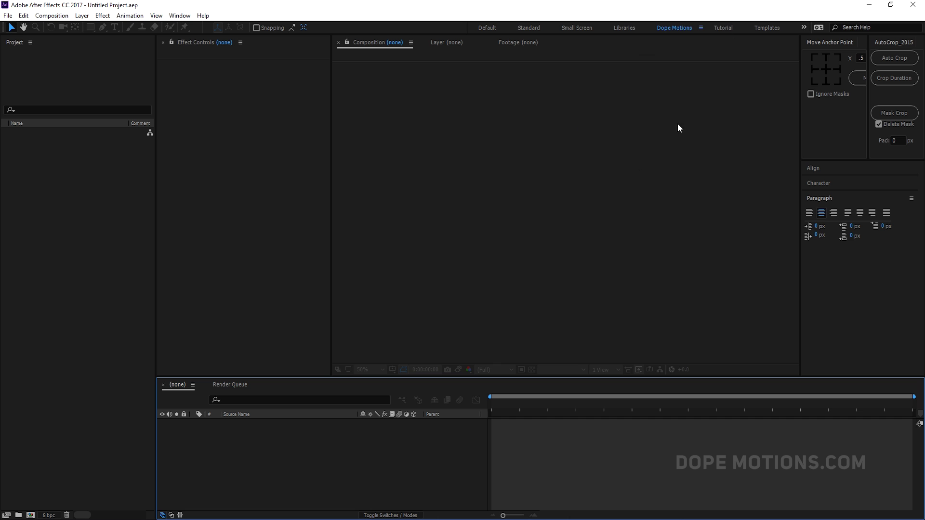
click(60, 253)
click(207, 240)
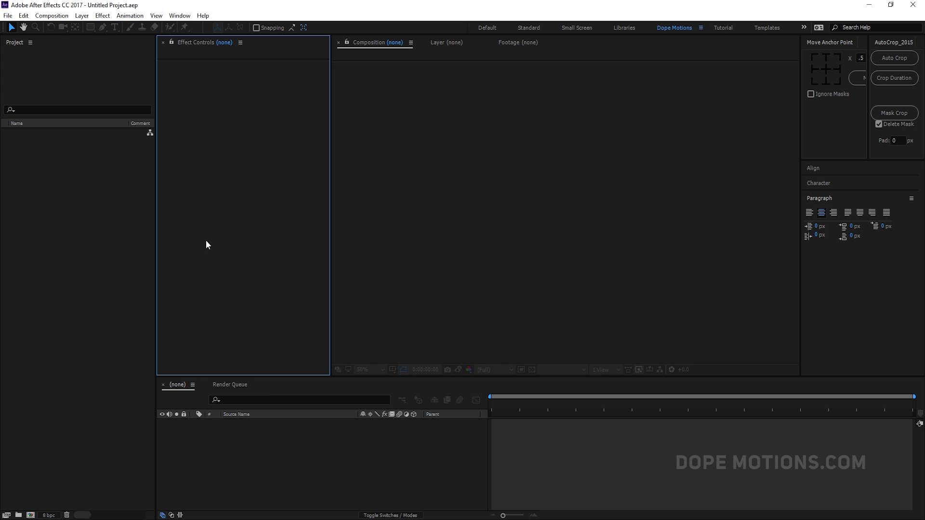
Step: Switch to the Tutorial workspace and shorten the Timeline area to give the composition viewer more height
click(719, 29)
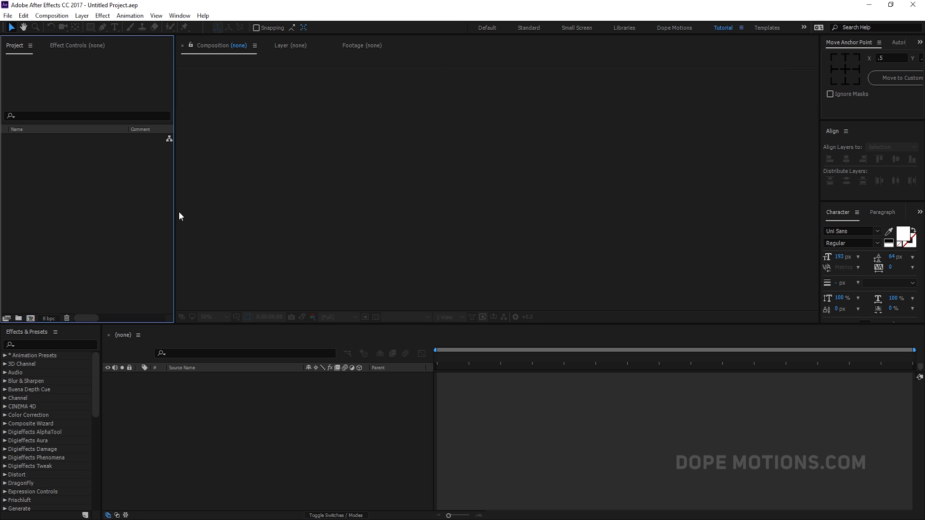
drag(266, 323, 271, 391)
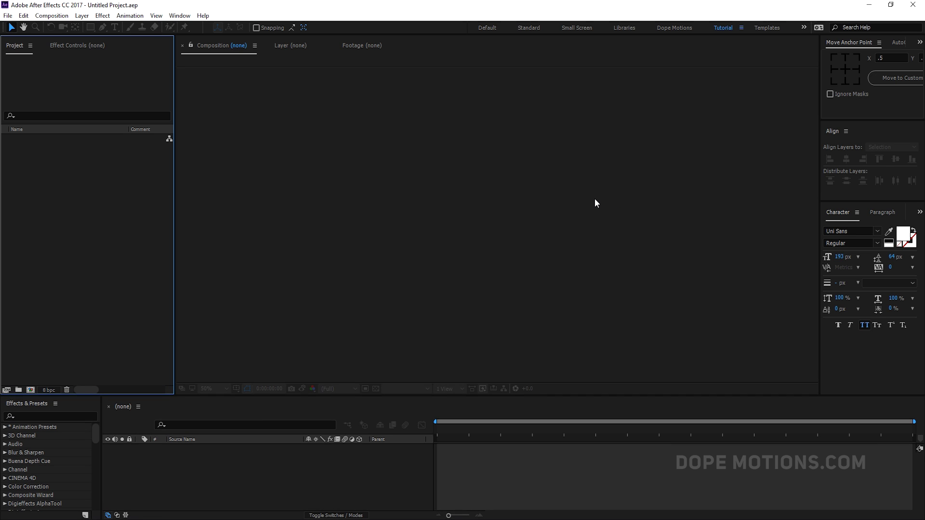
Step: Create a 1920 x 1080 px composition at 30 fps with a 10-second duration and keep the playhead at its start
click(30, 389)
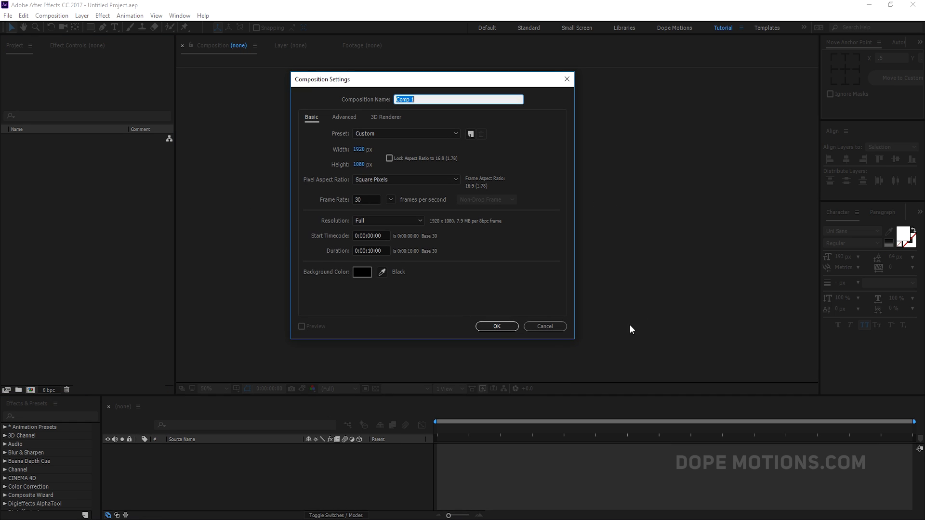
click(495, 326)
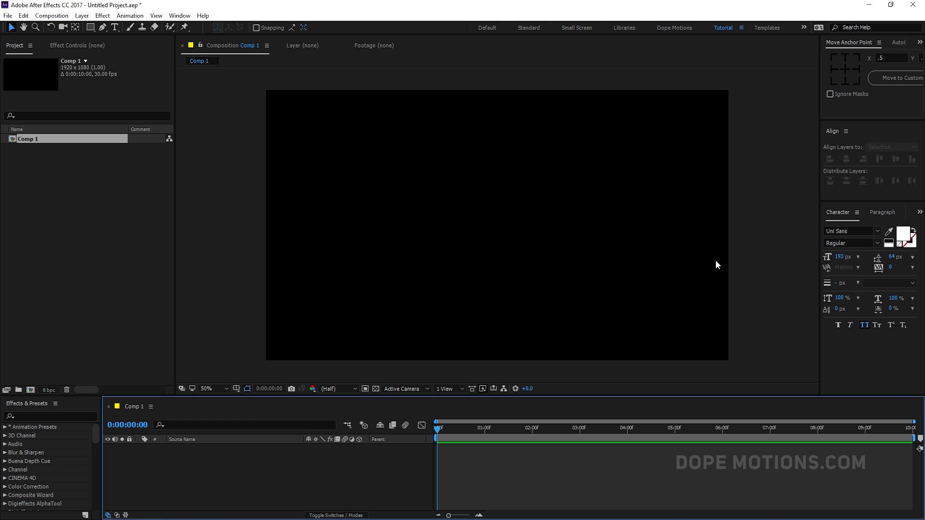
drag(549, 427, 400, 435)
Step: Add a text layer reading "text" in the composition
click(115, 27)
click(454, 263)
text(text)
Step: Center the text layer's anchor point and align the layer to the composition's horizontal and vertical center
click(11, 29)
click(844, 69)
click(846, 158)
click(895, 159)
Step: Compare the Project and Effect Controls panels by switching between them, with the text layer selected and deselected
click(71, 43)
click(16, 45)
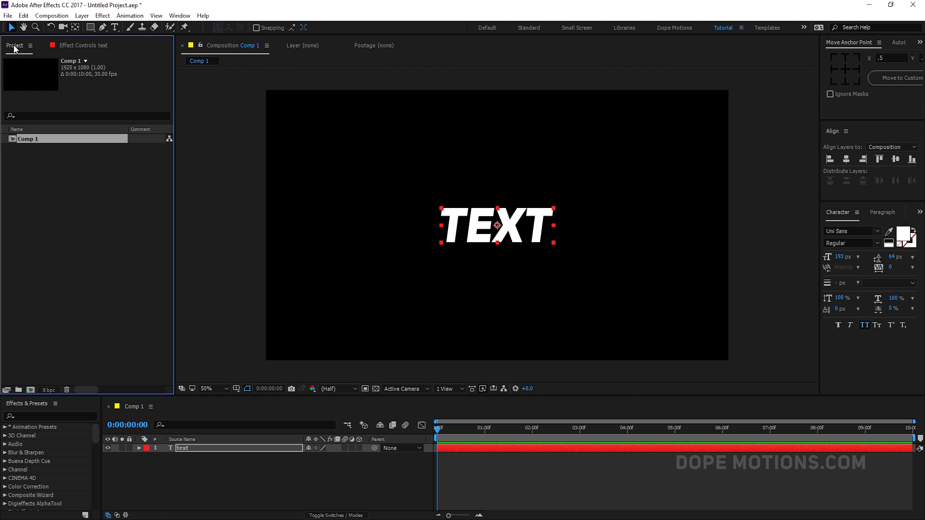
click(70, 42)
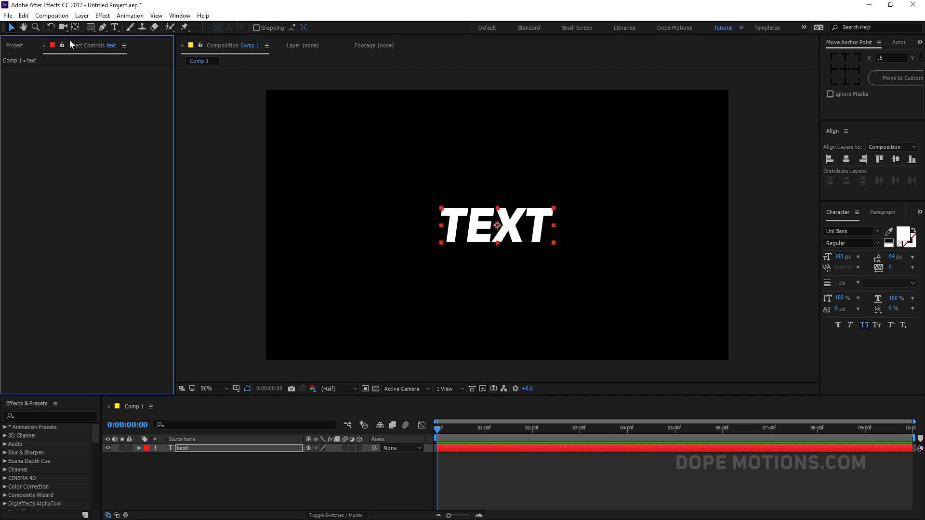
click(19, 50)
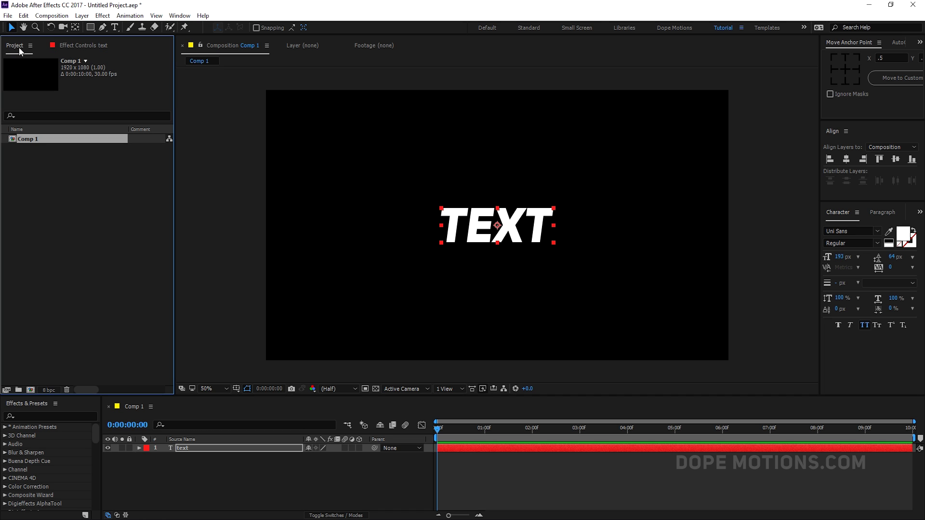
click(259, 477)
click(89, 45)
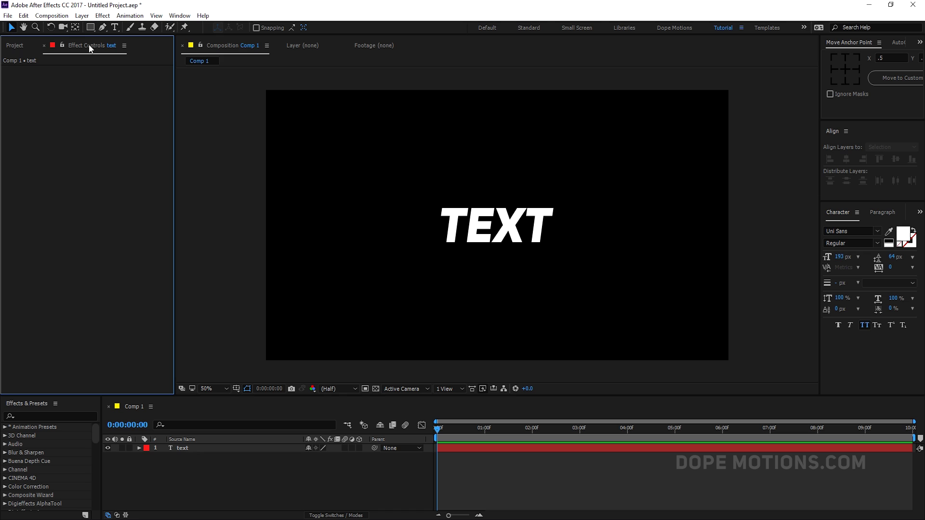
click(19, 47)
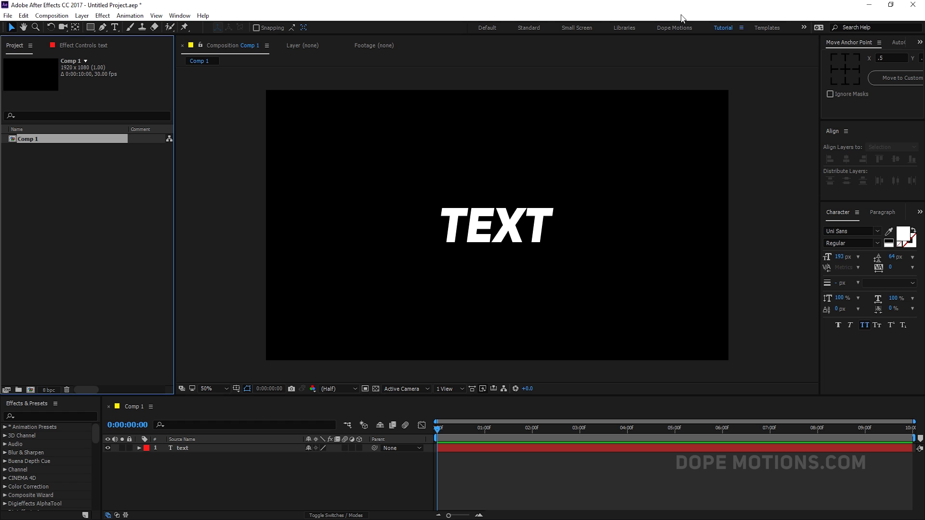
Step: Switch to the Templates workspace, then bring up and dismiss the FX Console window with no layer selected
click(766, 28)
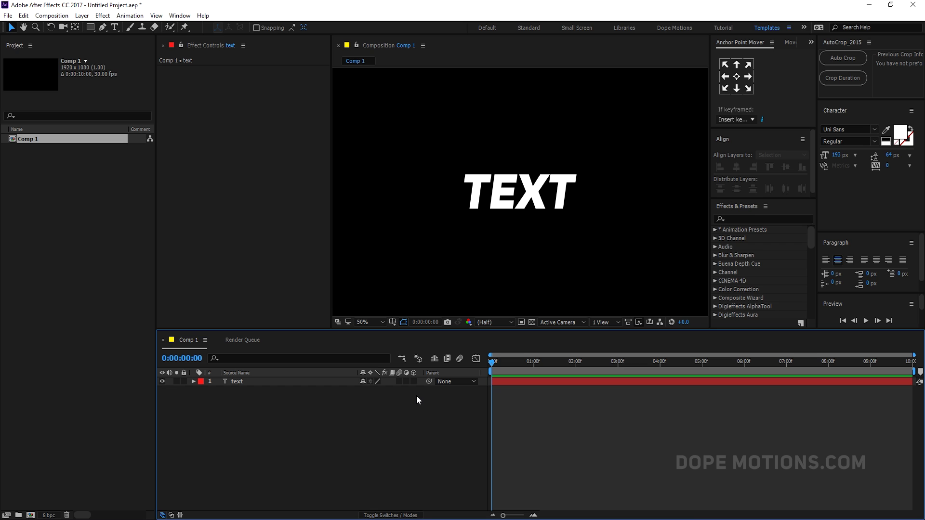
key(ctrl+space)
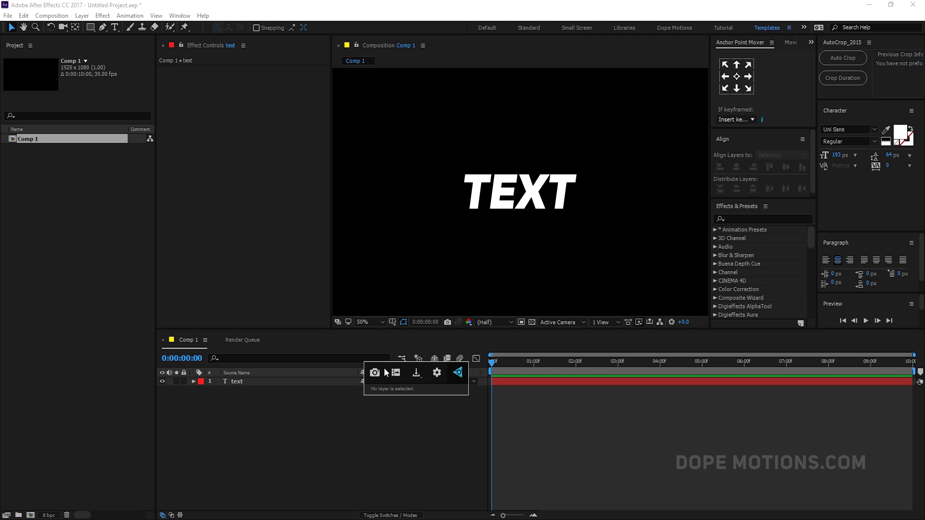
click(330, 406)
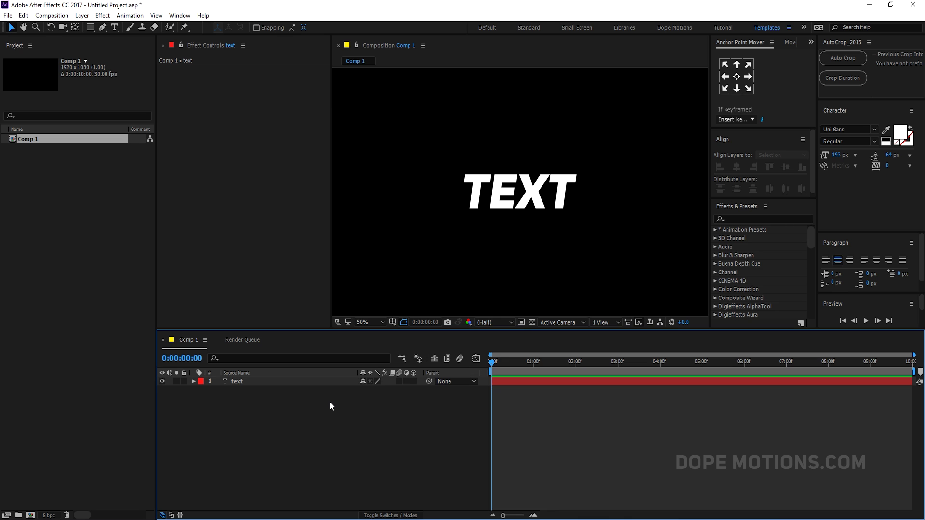
Step: Add a null object layer above the text layer in the composition
right_click(253, 409)
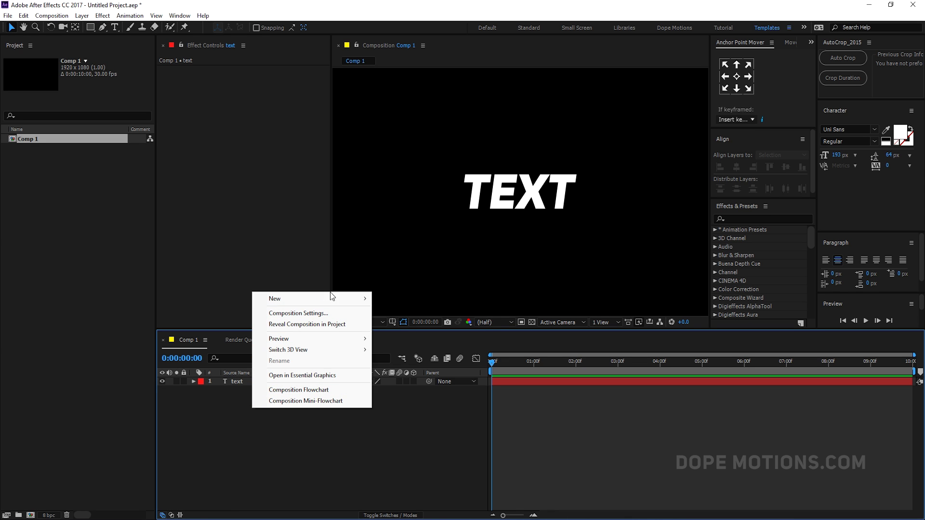
mouse_move(330, 296)
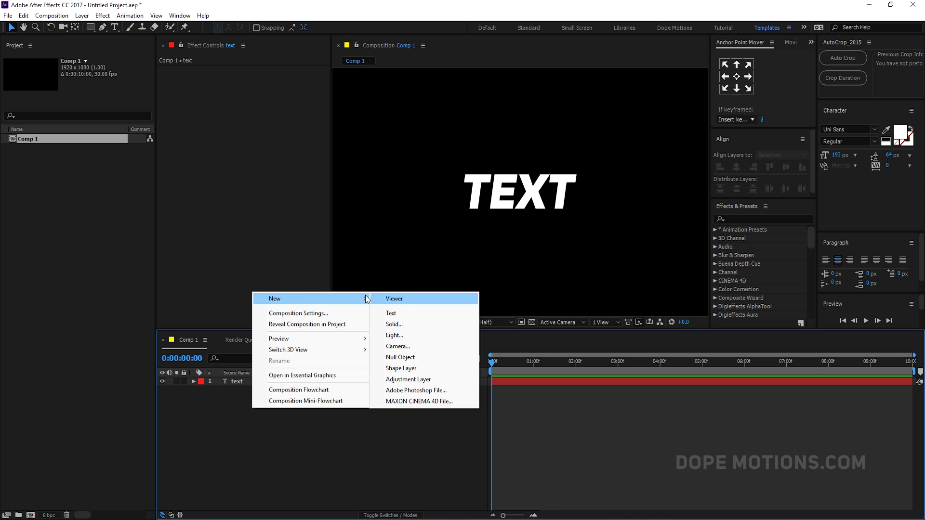
click(402, 358)
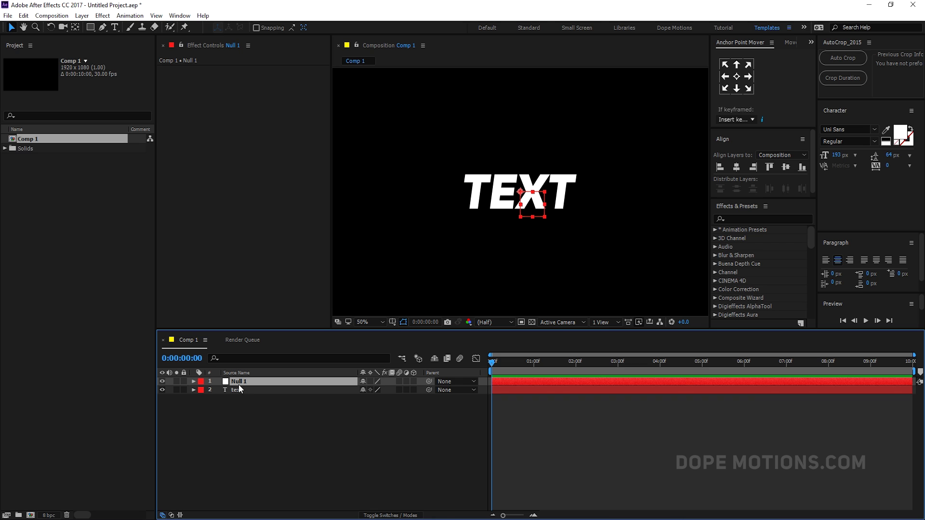
Step: Find "tint" in the FX Console and apply the Tint effect to the null layer
key(ctrl+space)
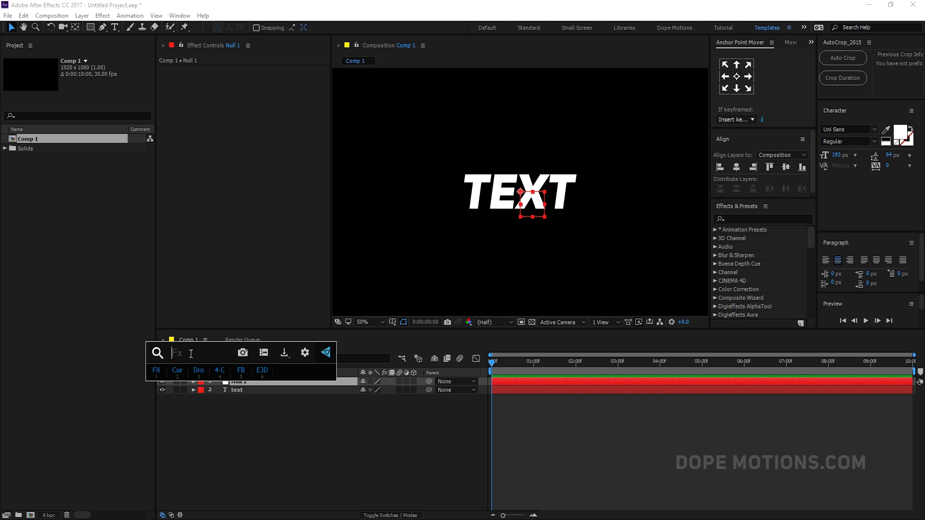
text(tint)
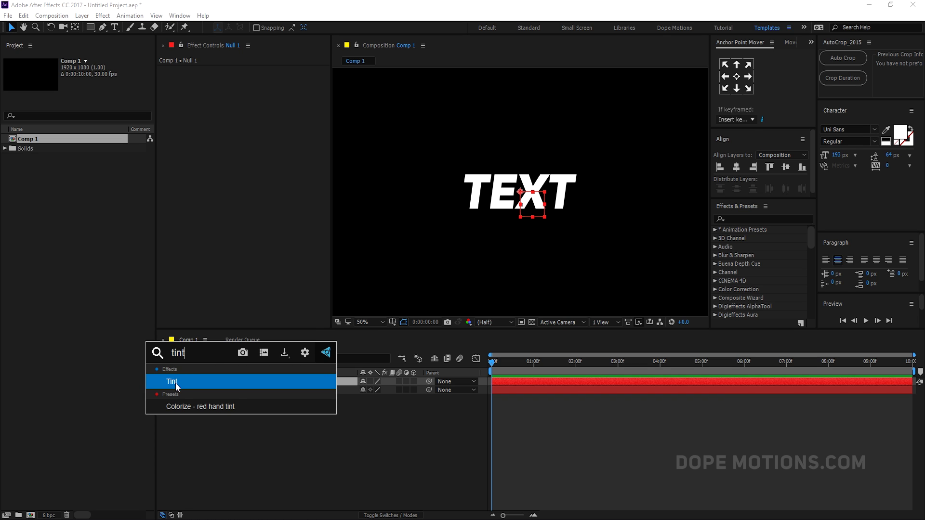
click(175, 383)
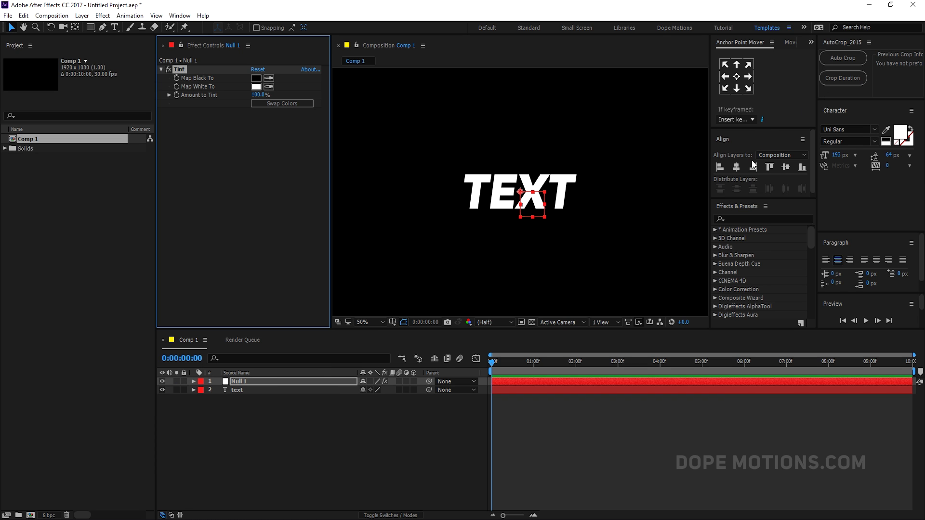
Step: Search Effects & Presets for "tint" and add a second Tint effect to the null layer
click(739, 218)
text(tint)
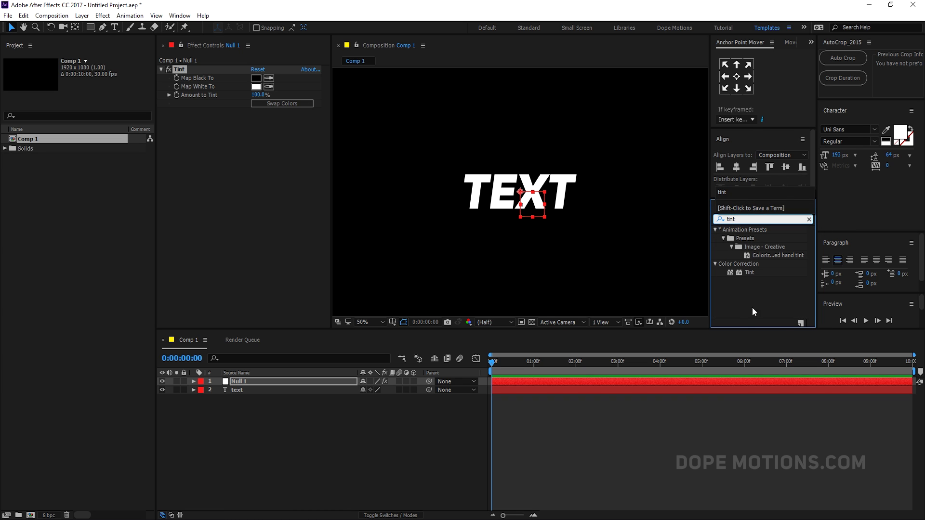
click(750, 272)
drag(749, 273, 232, 382)
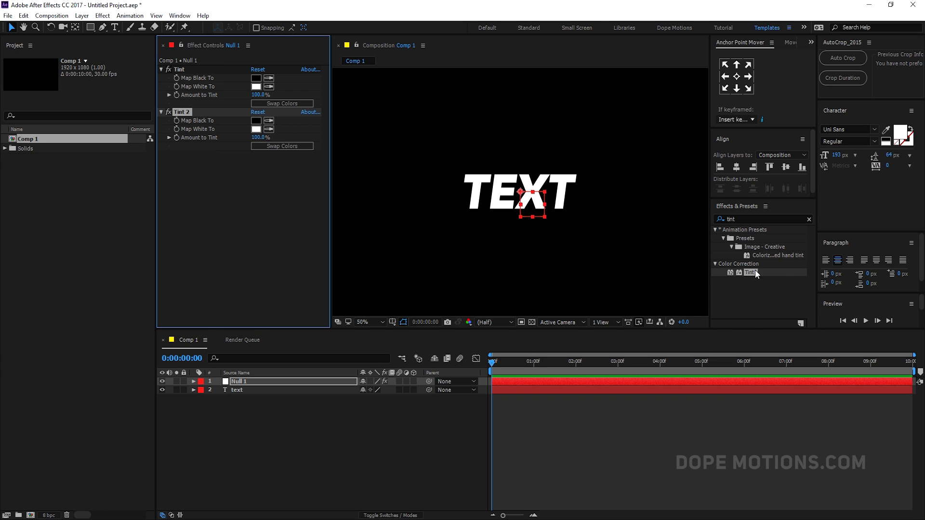
click(181, 70)
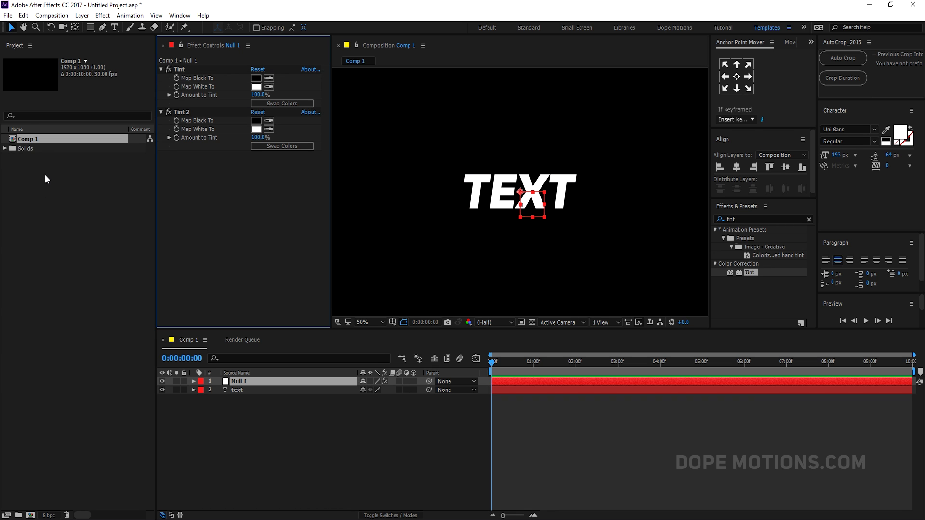
Step: Delete Comp 1 and the Solids folder from the project, and clear the Effects & Presets search
drag(45, 174, 42, 116)
key(Delete)
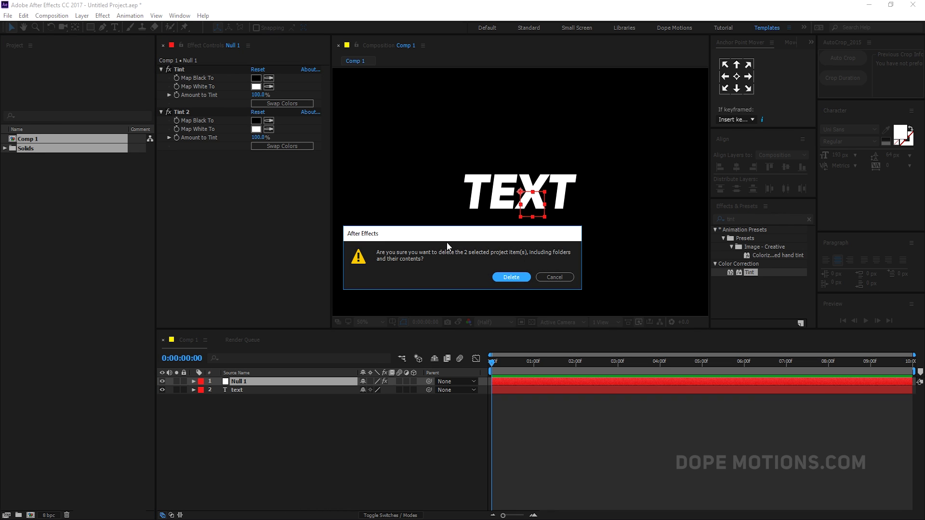
click(511, 275)
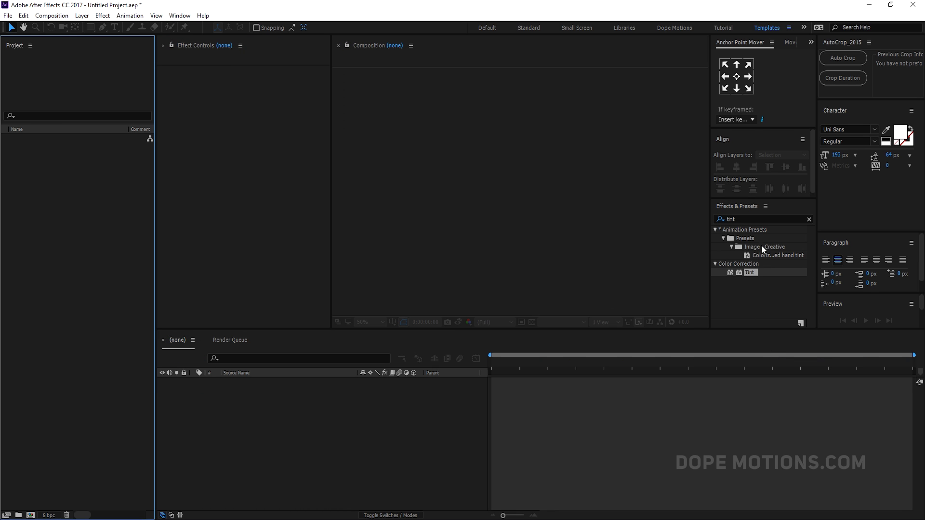
click(808, 220)
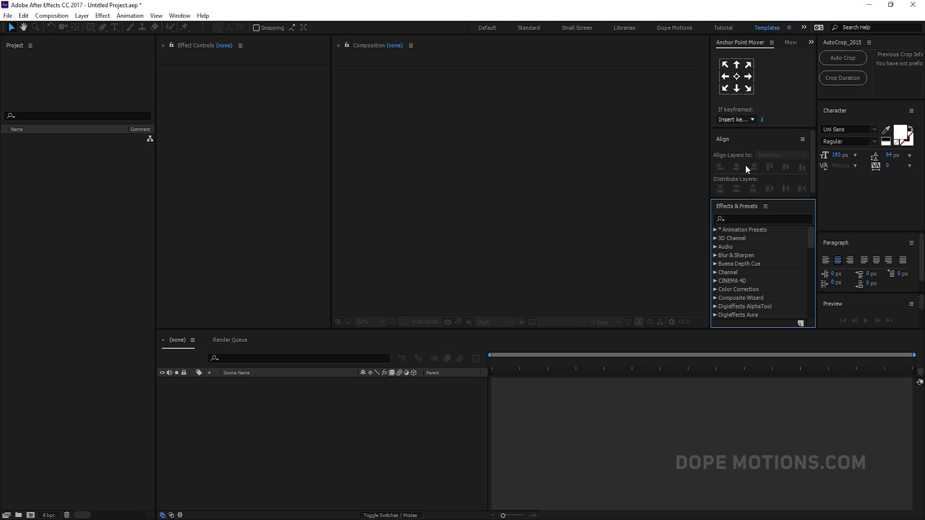
Step: Dock the Anchor Point Mover panel below the Effect Controls panel
click(836, 242)
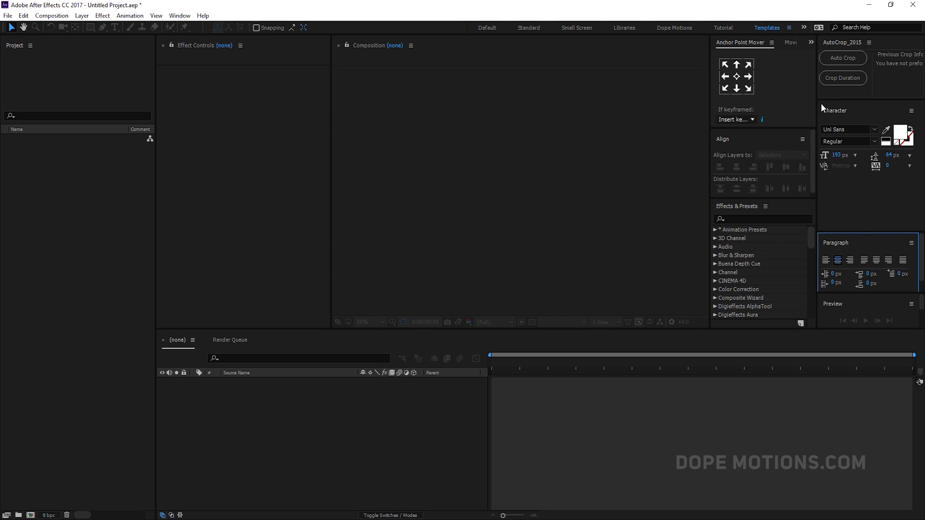
click(364, 296)
drag(364, 297, 215, 316)
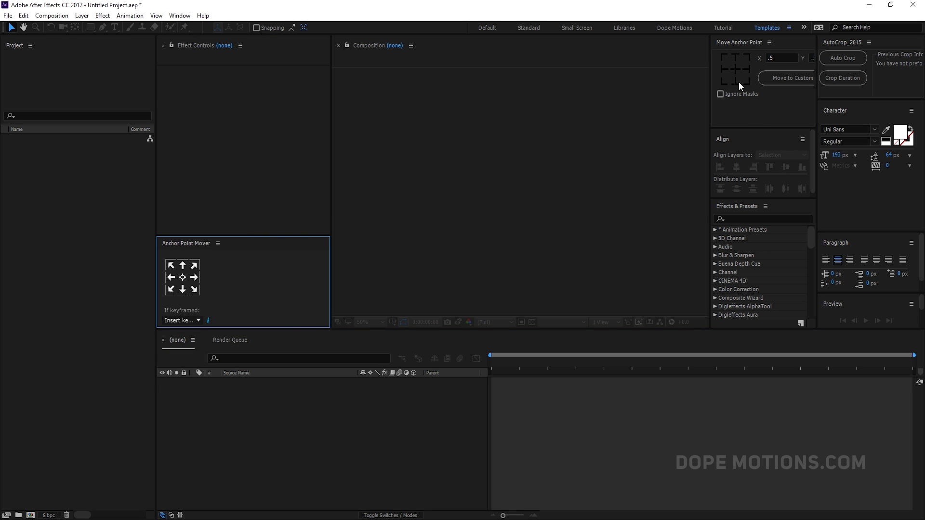
Step: Close the Move Anchor Point panel and dock the Align panel below the Preview panel, beside the timeline
right_click(733, 43)
click(750, 47)
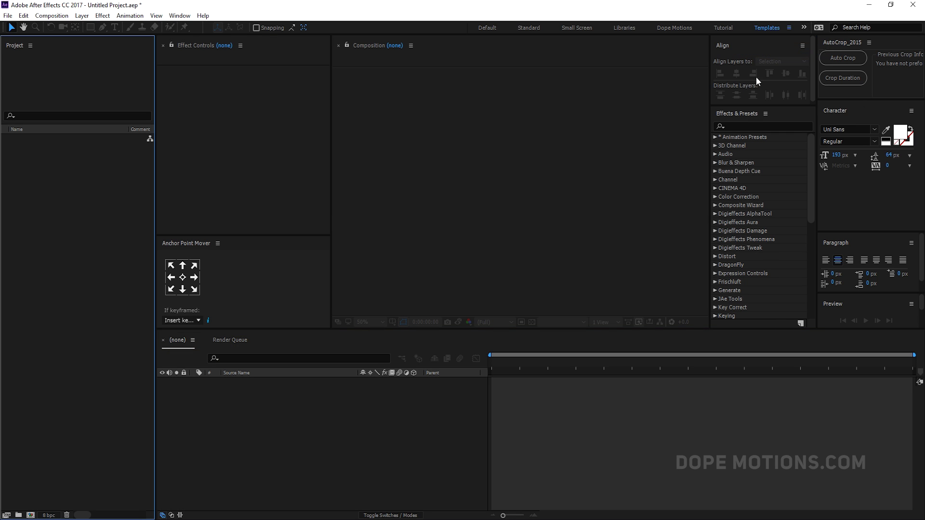
drag(727, 45, 885, 402)
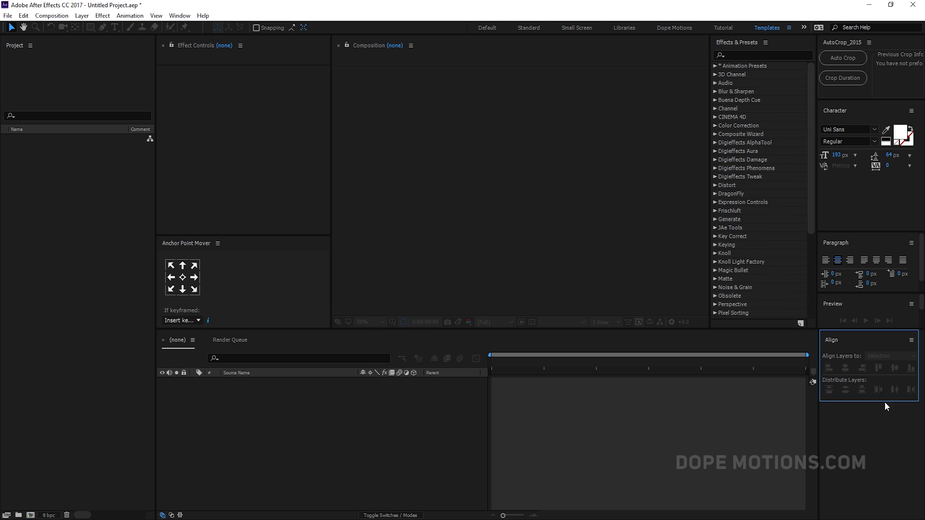
click(789, 28)
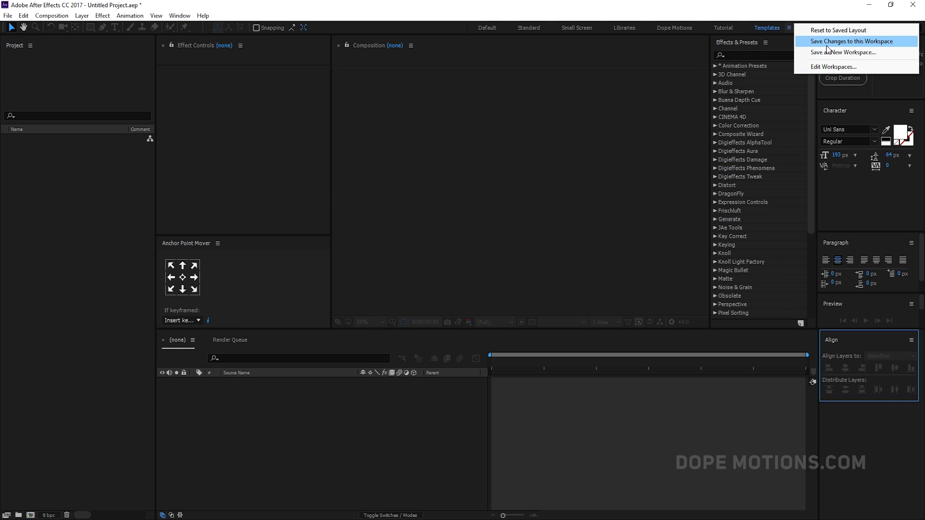
click(854, 52)
text(vdvvd)
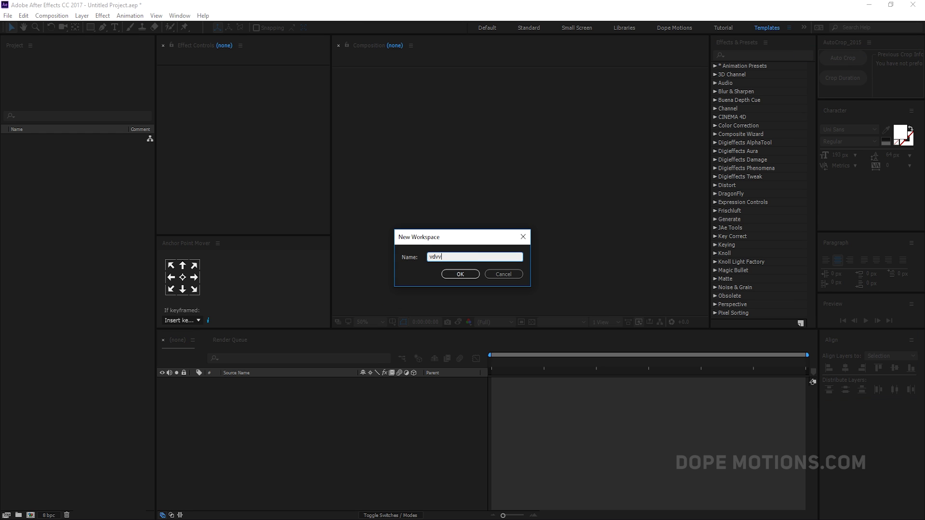
click(515, 275)
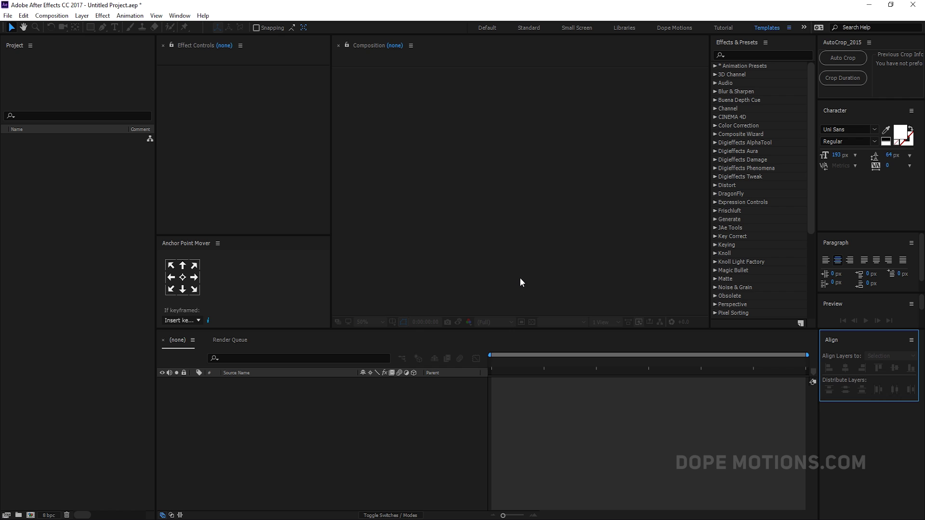
Step: Review the Anchor Point Mover panel's options and the list of available panels and installed scripts
click(624, 455)
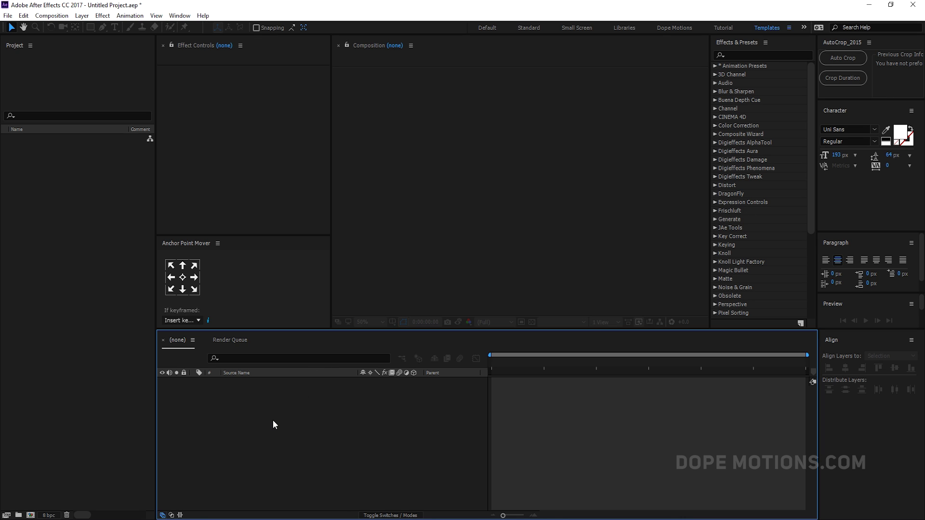
right_click(178, 242)
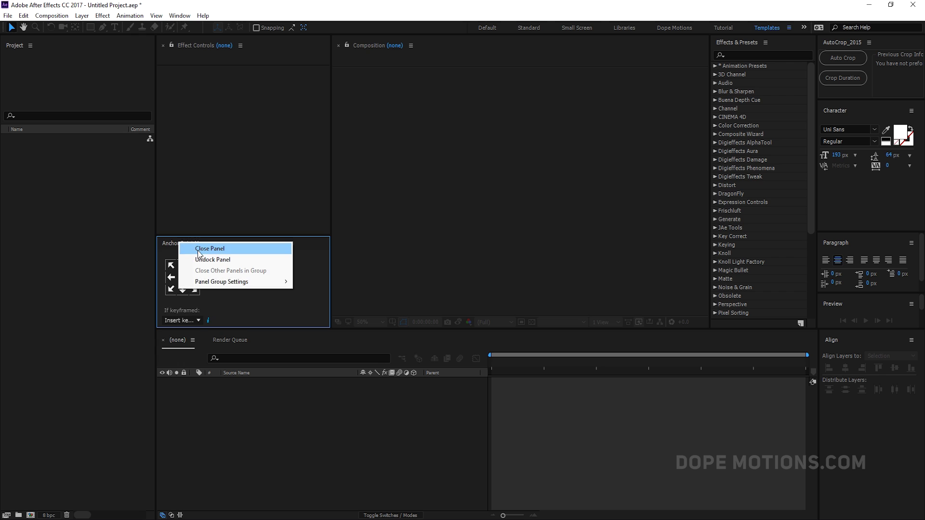
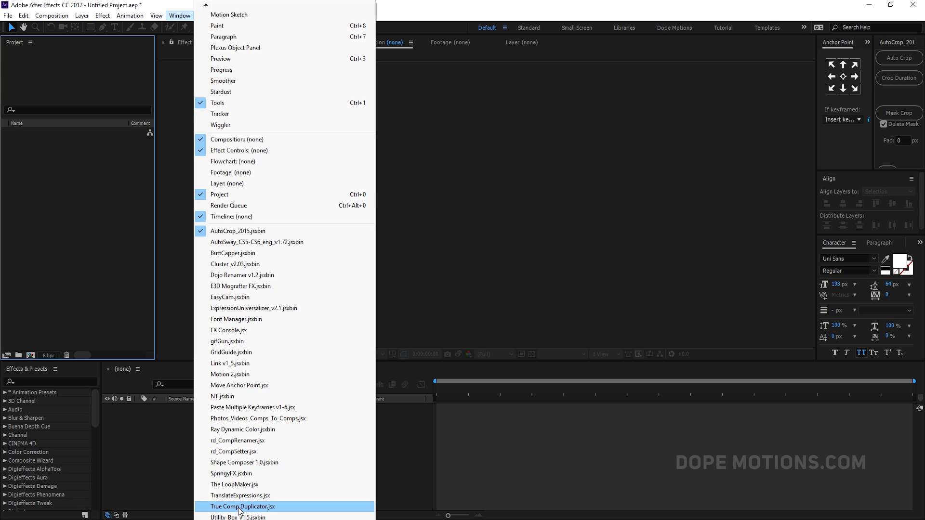
click(68, 174)
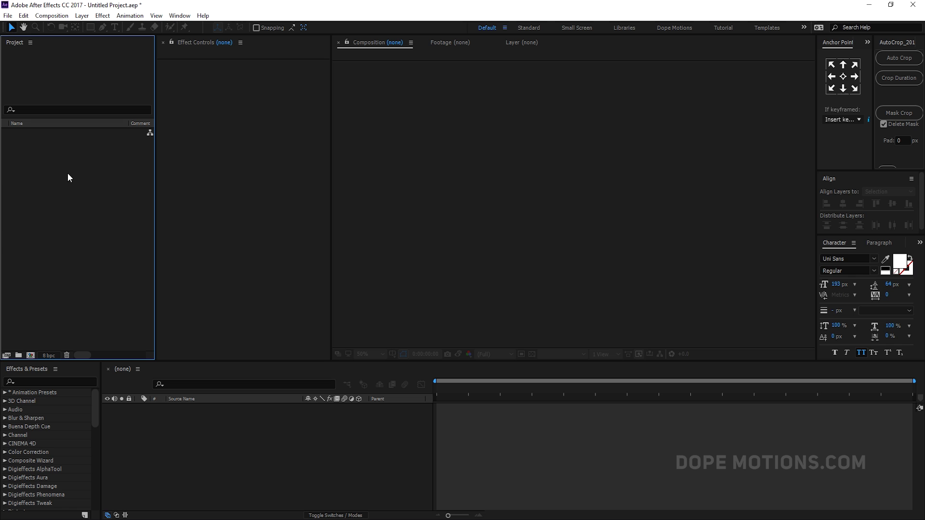
click(180, 16)
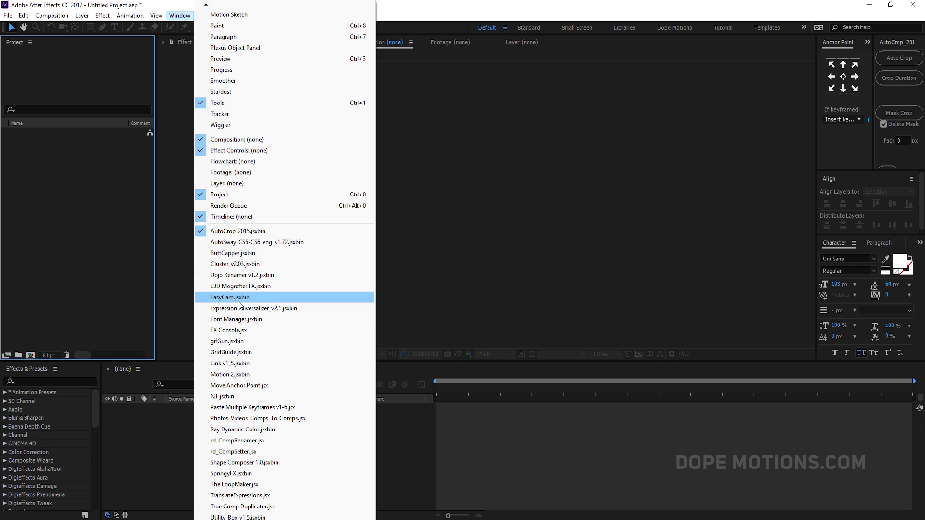
click(186, 411)
Step: Dock the Effects & Presets panel between Project and Effect Controls, and enlarge it to show its full category list
drag(43, 368, 186, 233)
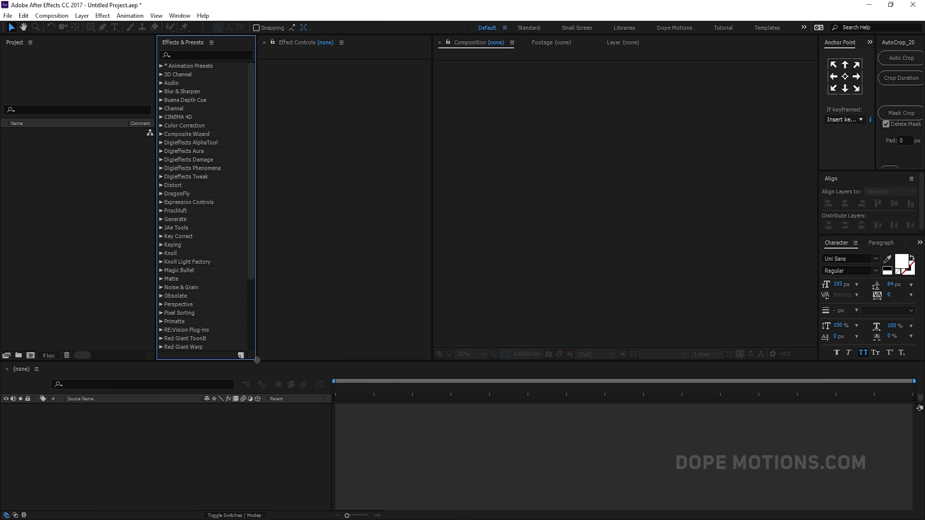
drag(252, 360, 344, 469)
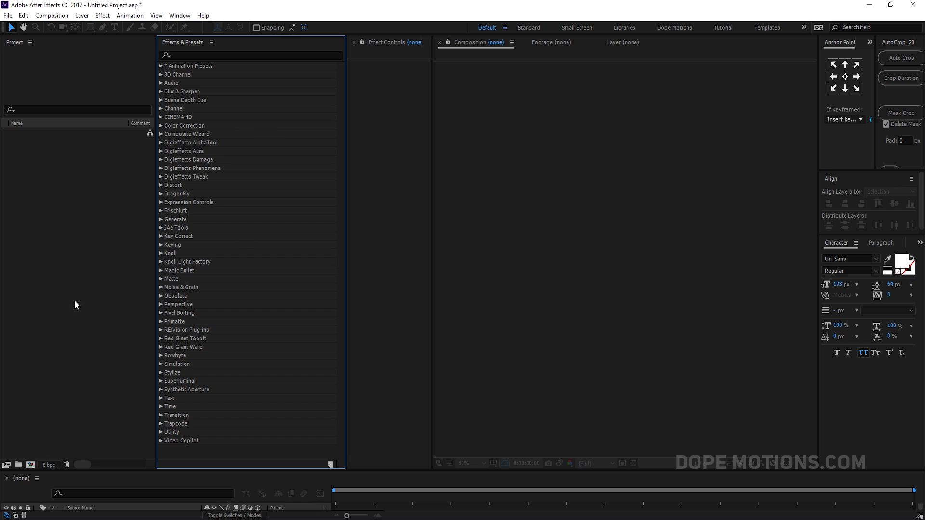
Step: Examine the effects inside the Magic Bullet and Video Copilot categories, collapsing each category again
click(161, 270)
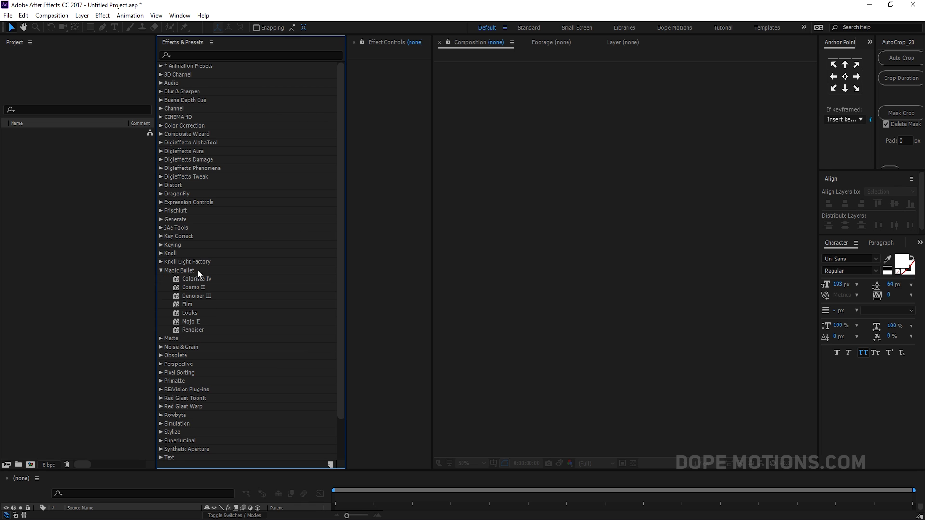
click(162, 270)
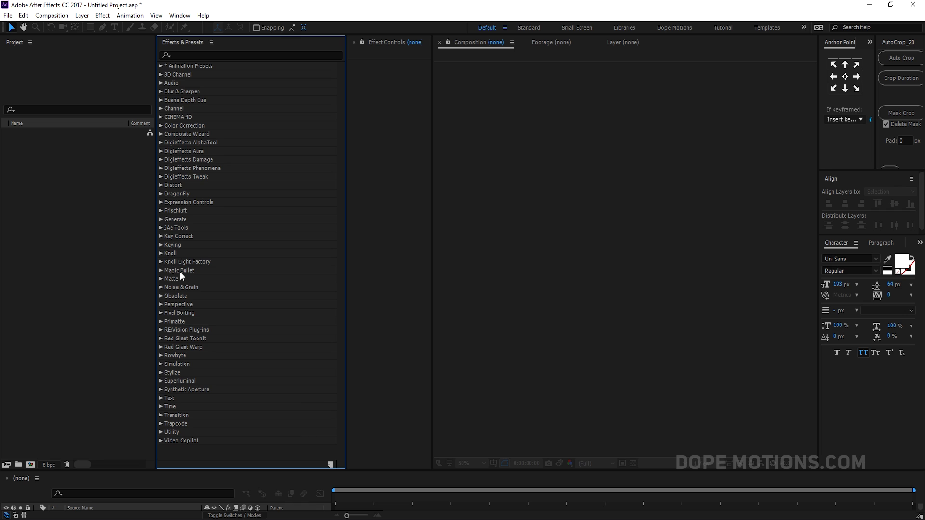
click(162, 440)
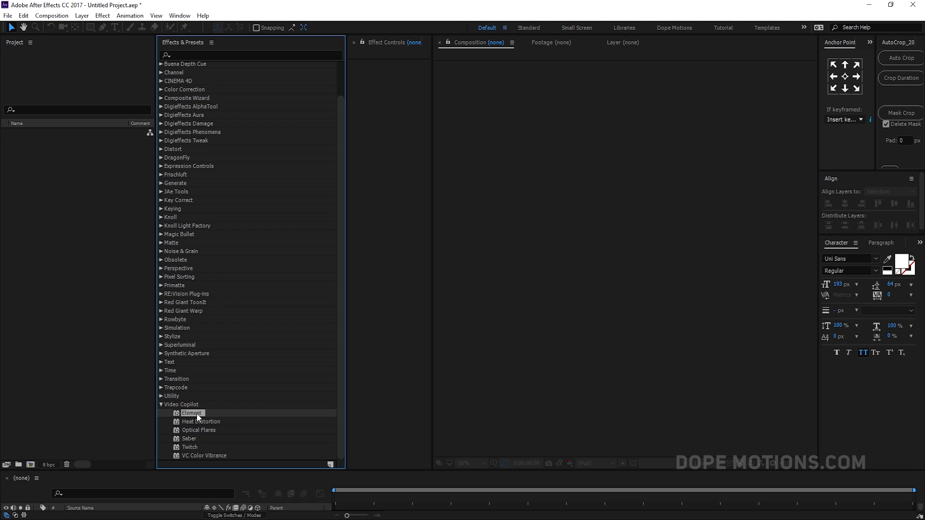
click(197, 456)
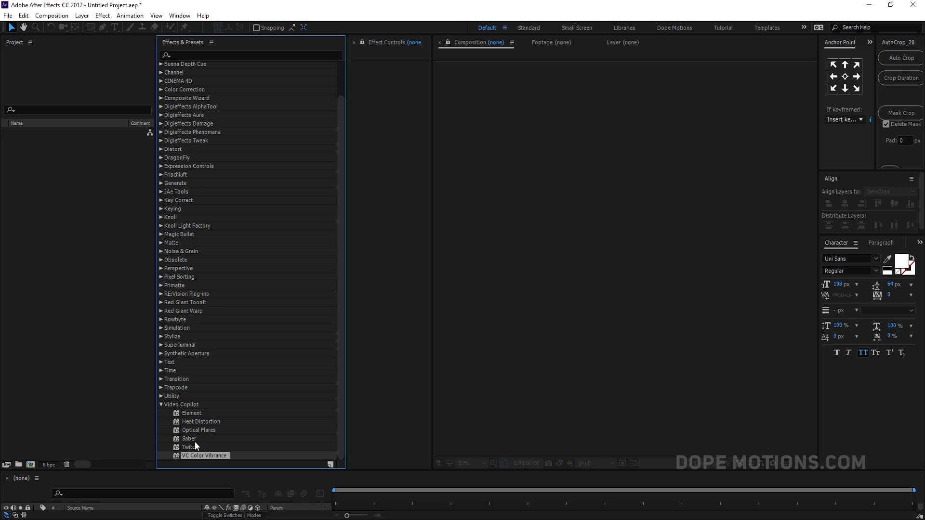
click(192, 440)
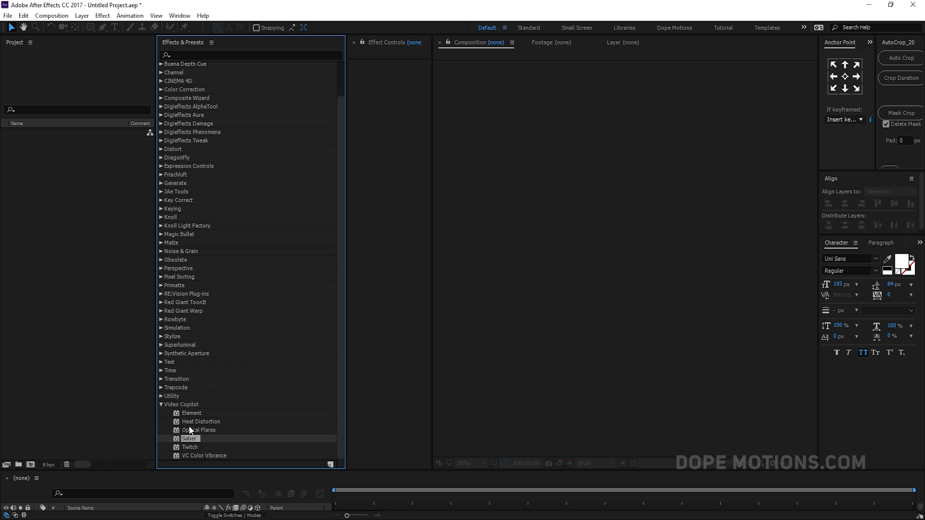
click(161, 406)
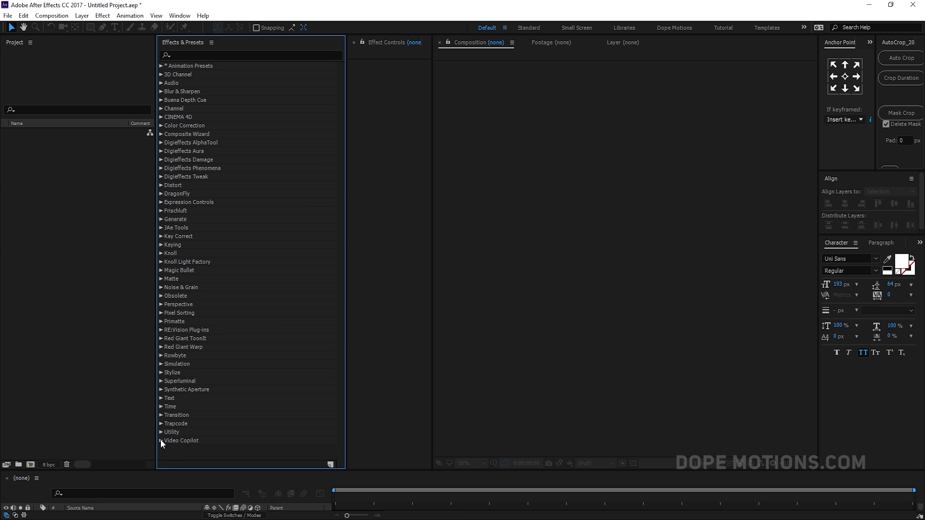
Step: Examine the effects inside the Trapcode and RE:Vision Plug-ins categories, picking out the RSMB effect
click(160, 424)
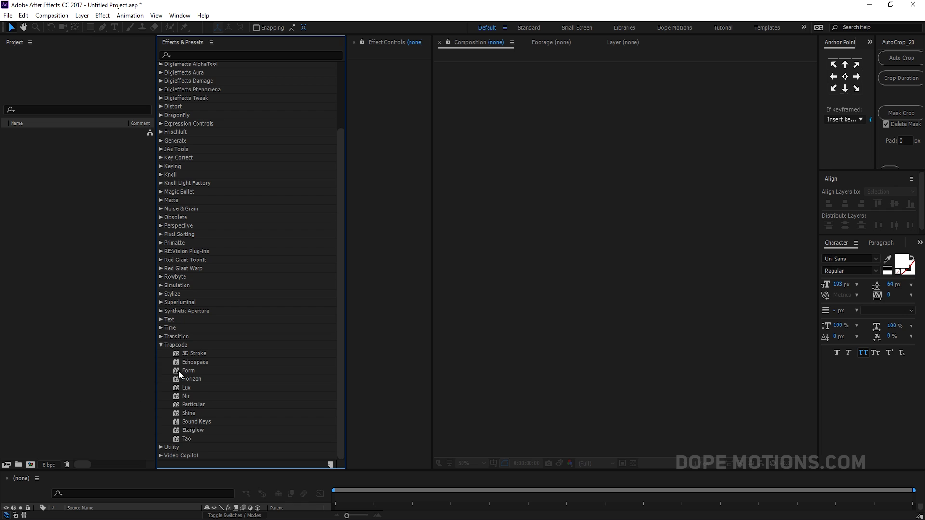
click(161, 345)
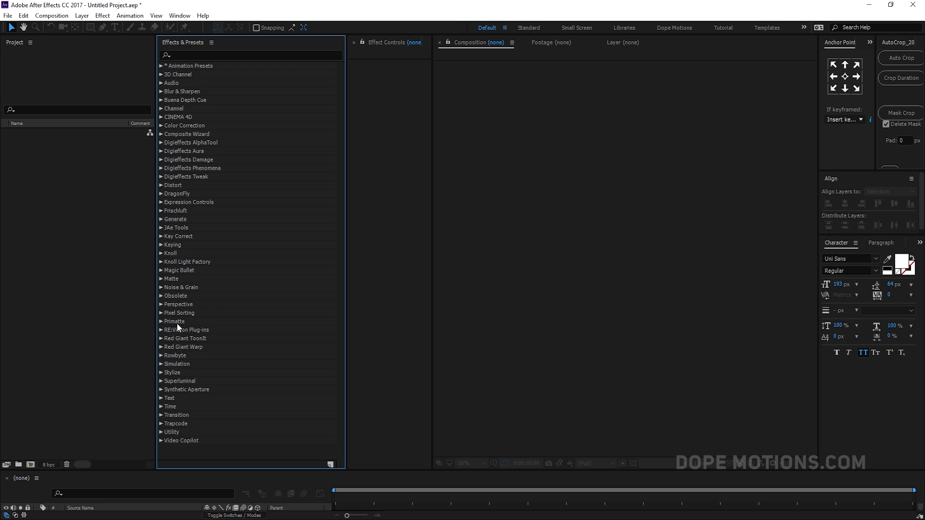
click(161, 330)
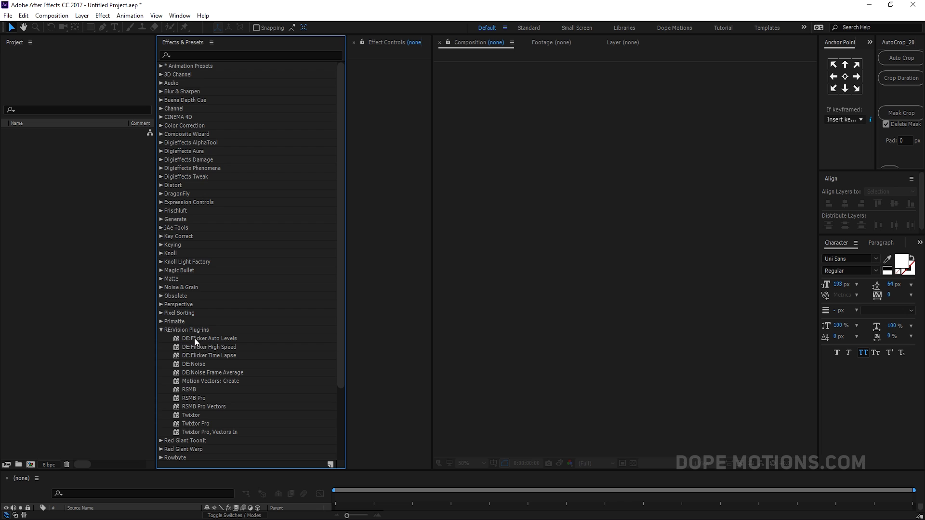
click(197, 400)
click(189, 389)
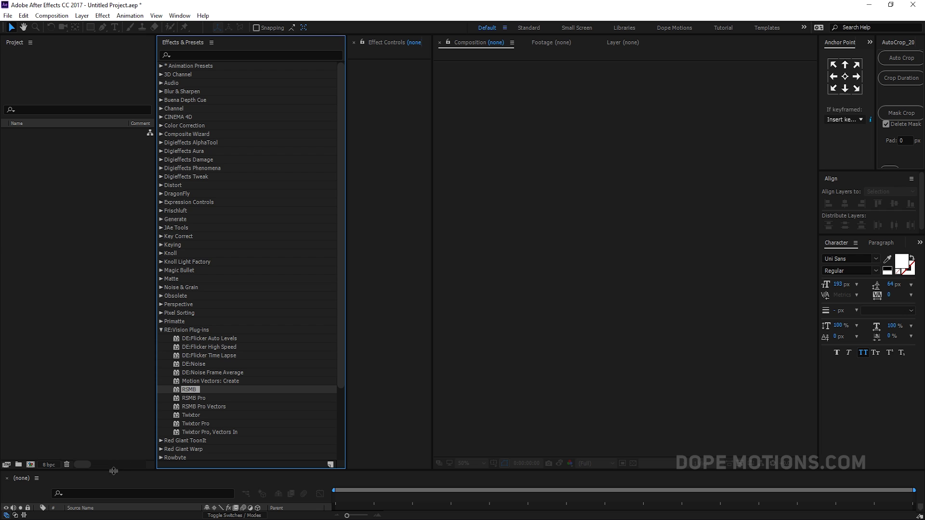
Step: Make the timeline panel taller and collapse the RE:Vision Plug-ins category in Effects & Presets
drag(115, 470, 117, 407)
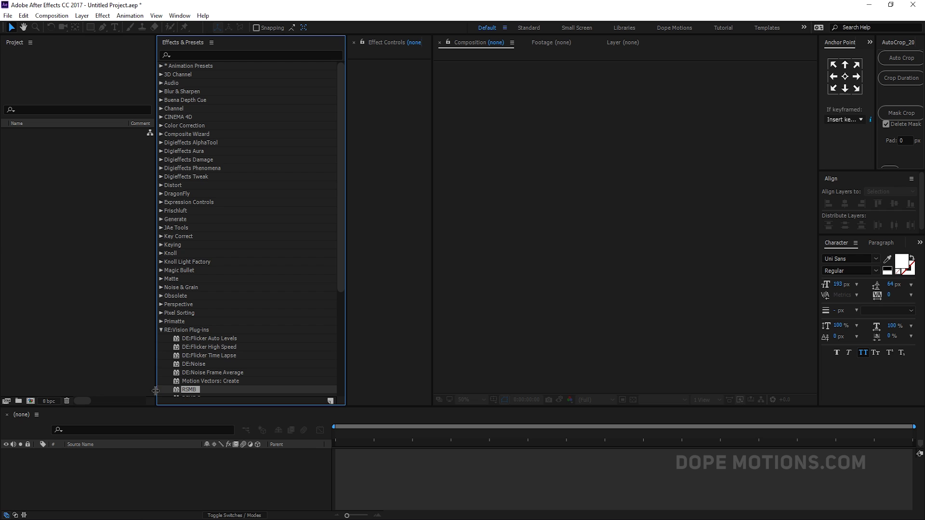
click(165, 331)
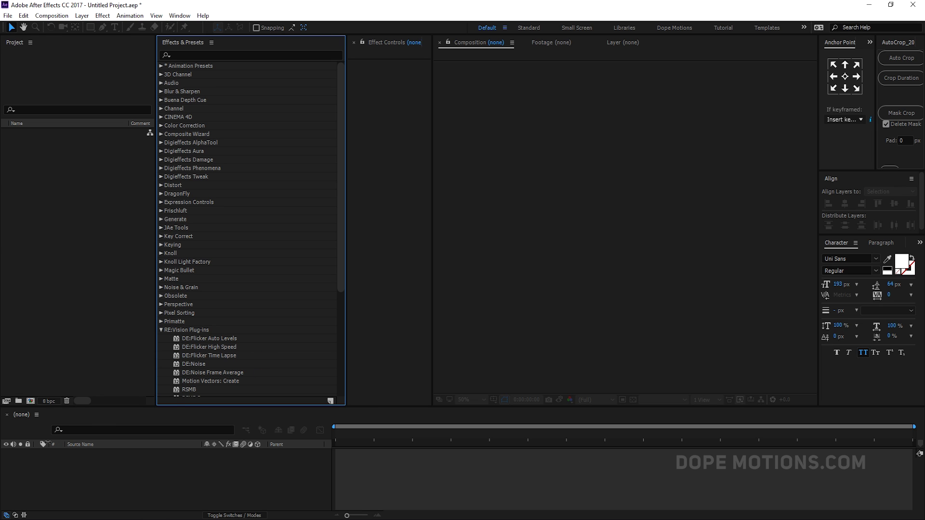
scroll(239, 327, down, 3)
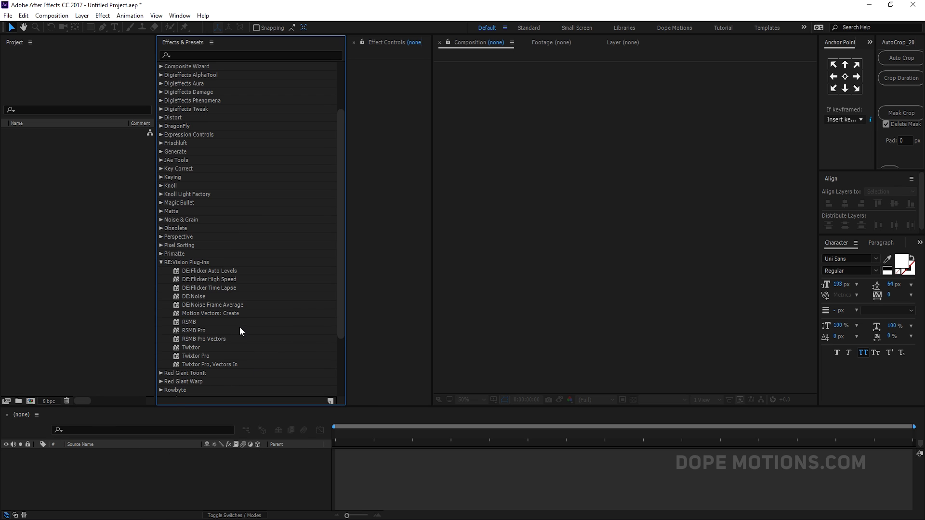
click(161, 263)
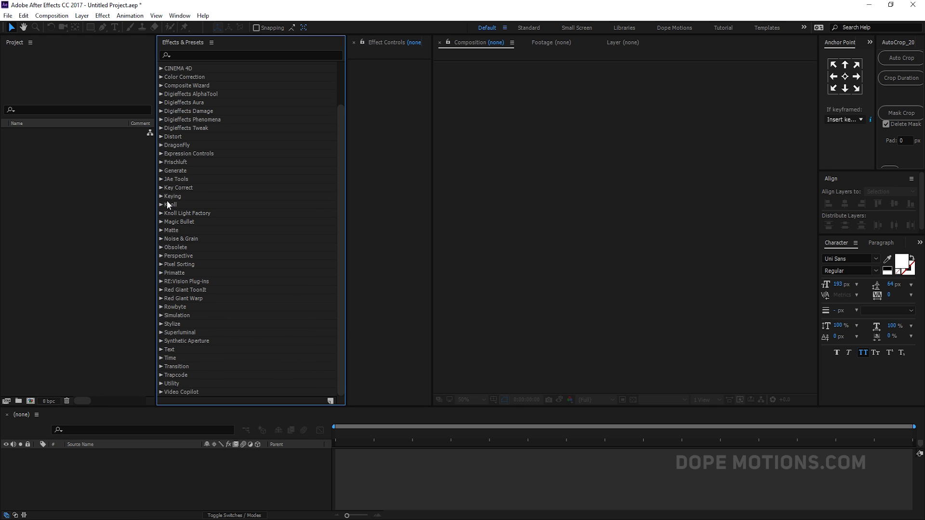
scroll(167, 202, up, 2)
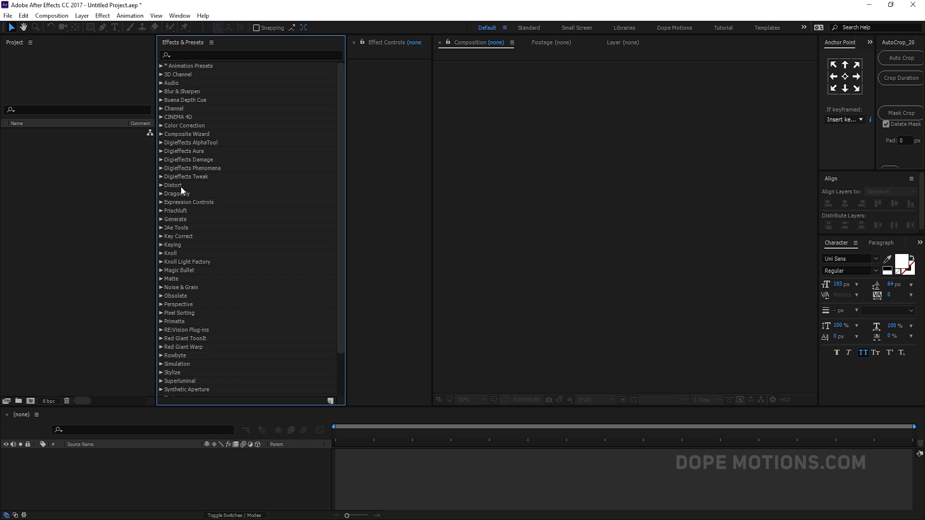
Step: Examine the effects inside the Channel, Generate, JAe Tools and Key Correct categories, collapsing each category again
click(163, 109)
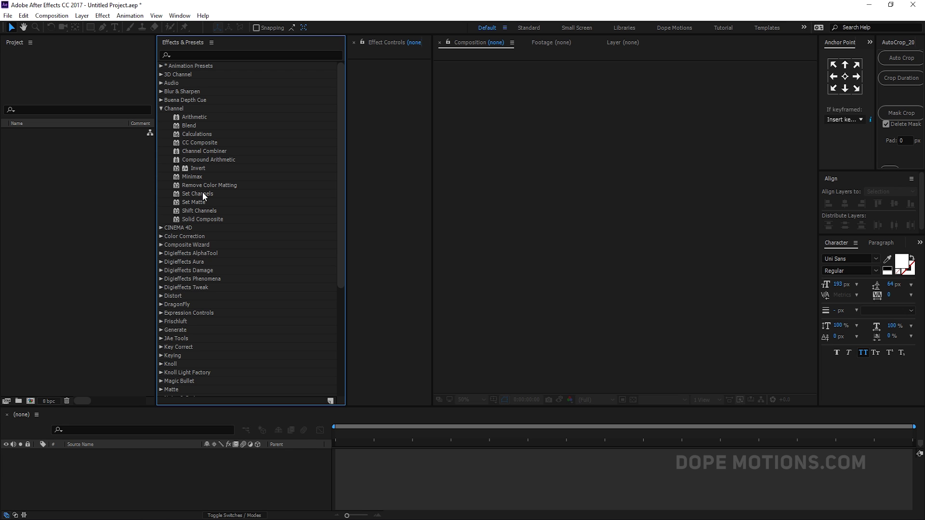
click(160, 109)
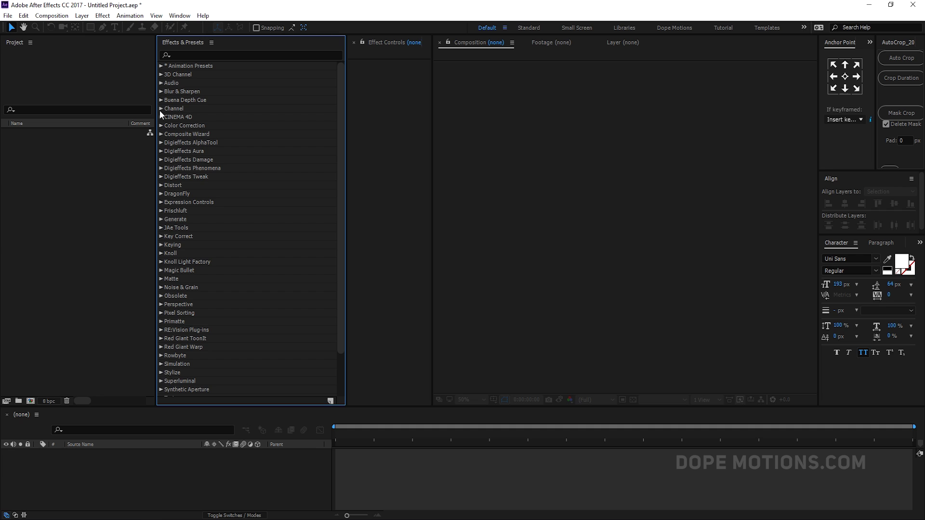
click(161, 219)
click(161, 171)
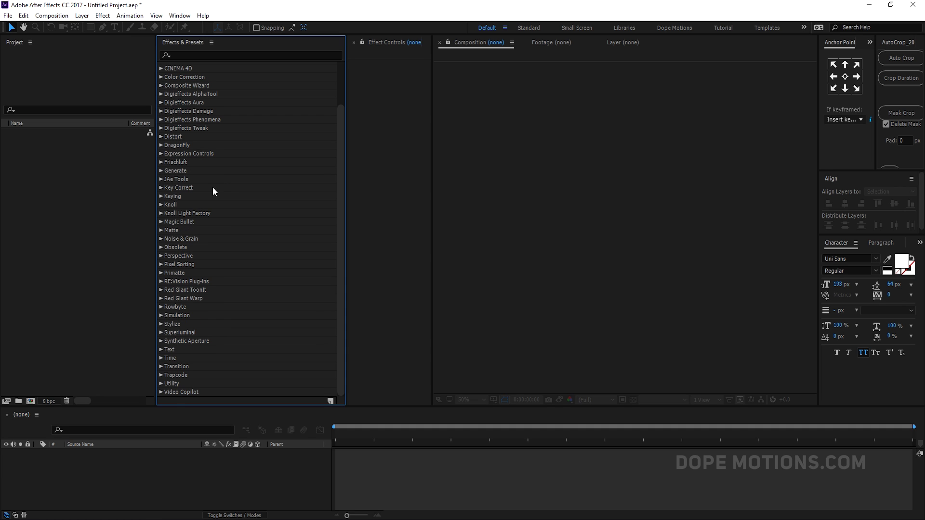
click(161, 179)
click(161, 180)
click(161, 188)
click(198, 214)
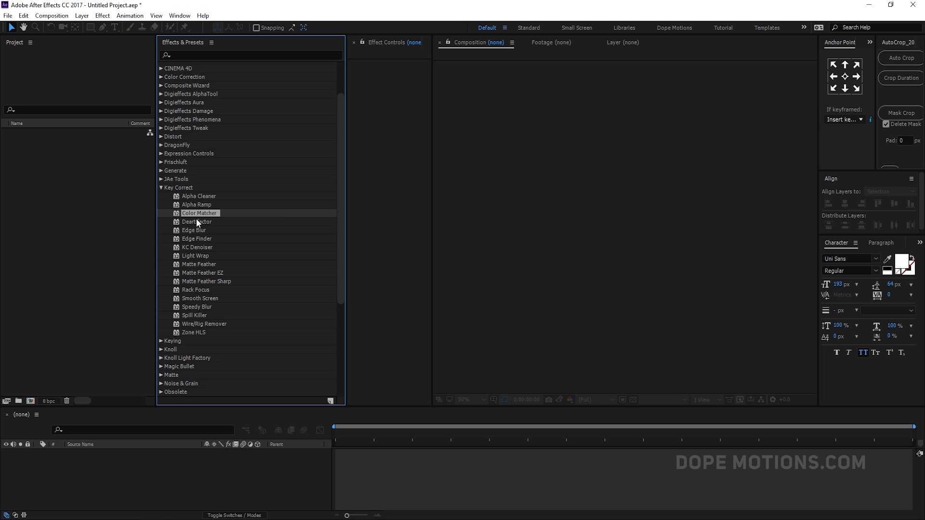
click(191, 237)
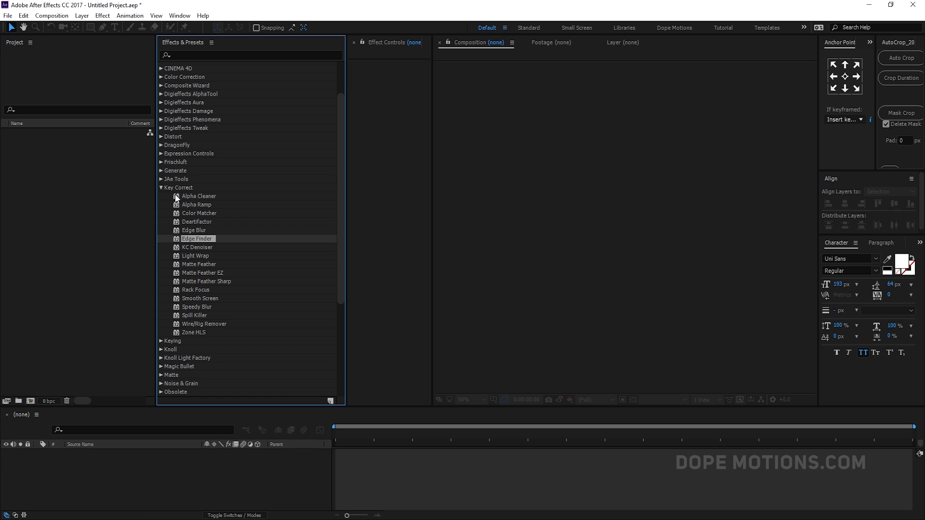
click(162, 188)
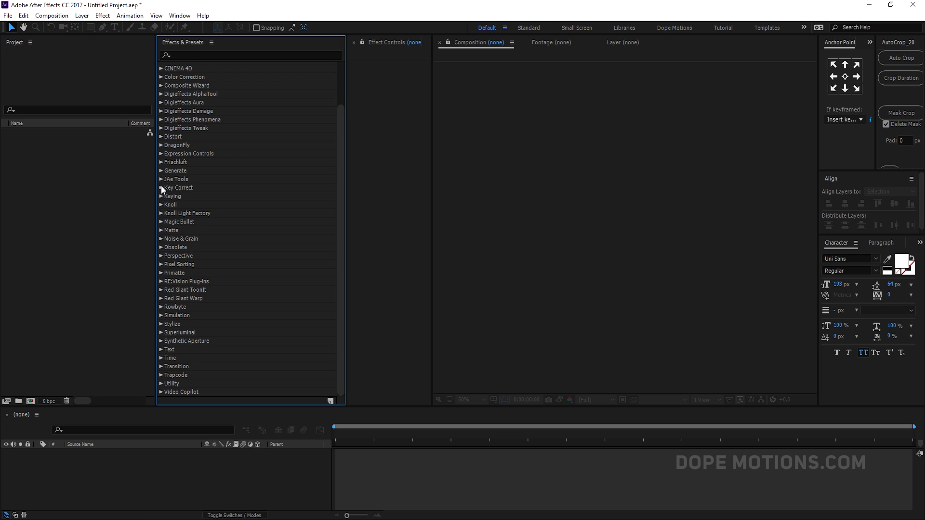
Step: Narrow the Effects & Presets panel and widen the Effect Controls panel, leaving the Composition panel the largest area
click(136, 175)
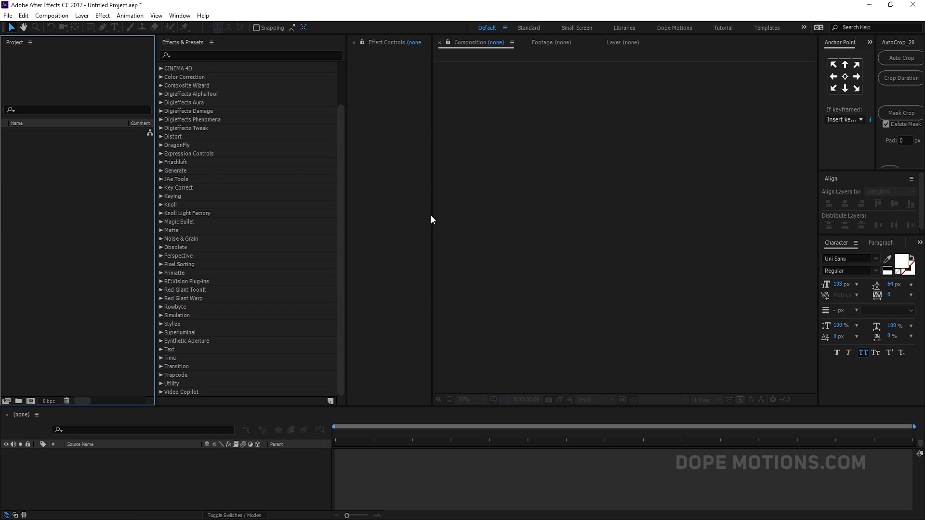
drag(432, 213, 489, 211)
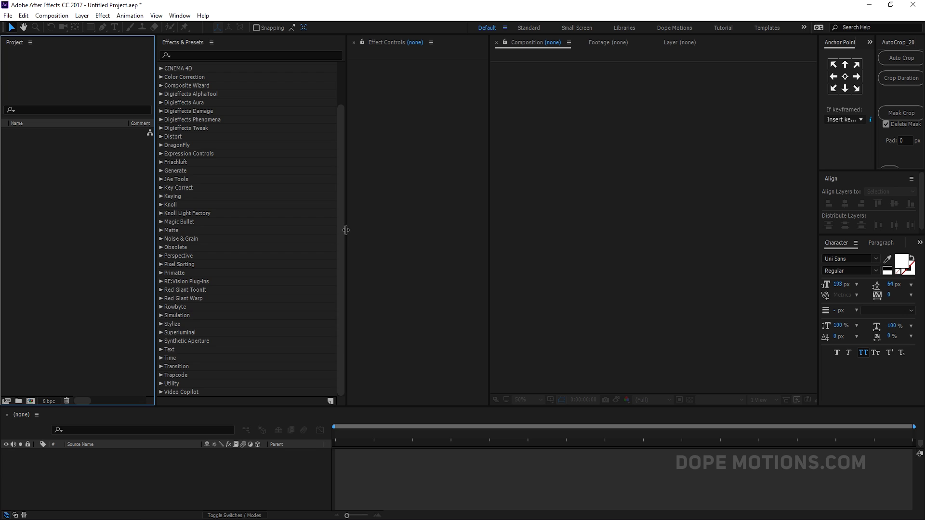
drag(347, 230, 290, 224)
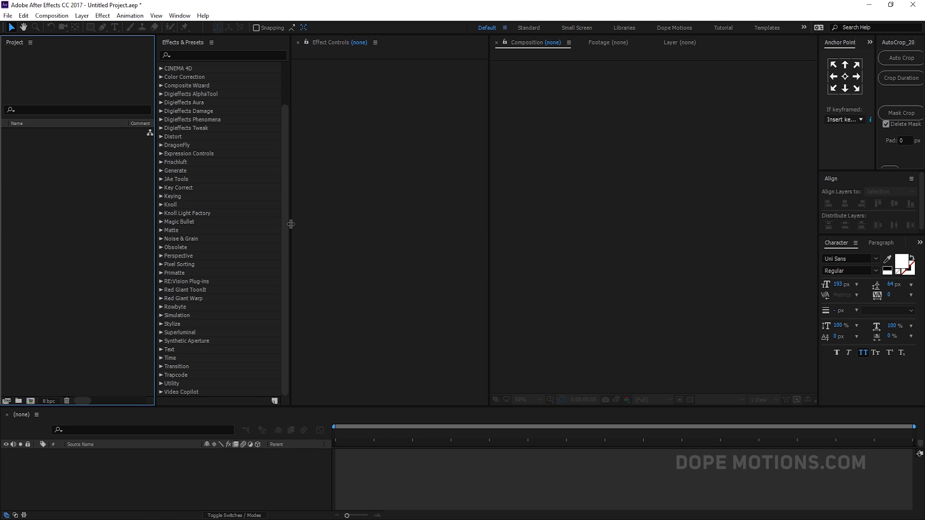
drag(487, 214, 48, 193)
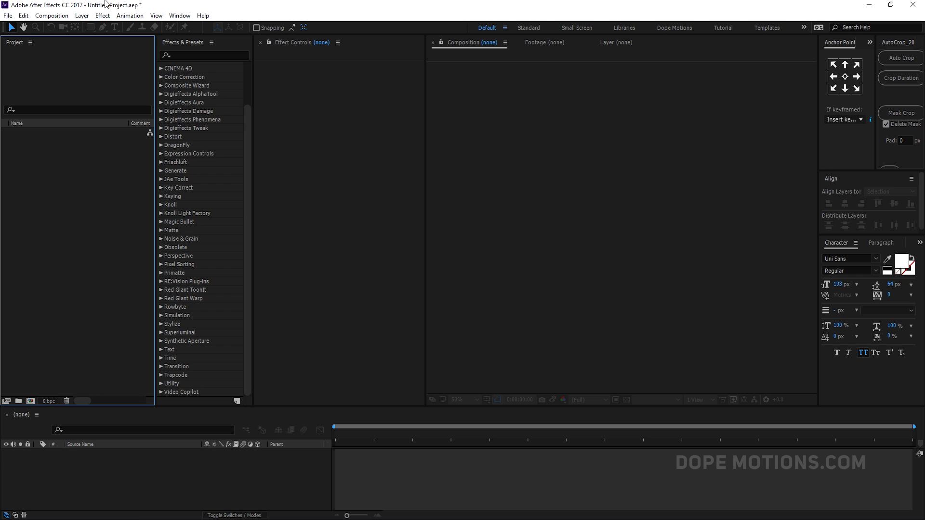
Step: Open the general preferences and review the Previews, Display, Import, Output and Grids & Guides settings
click(51, 15)
mouse_move(81, 15)
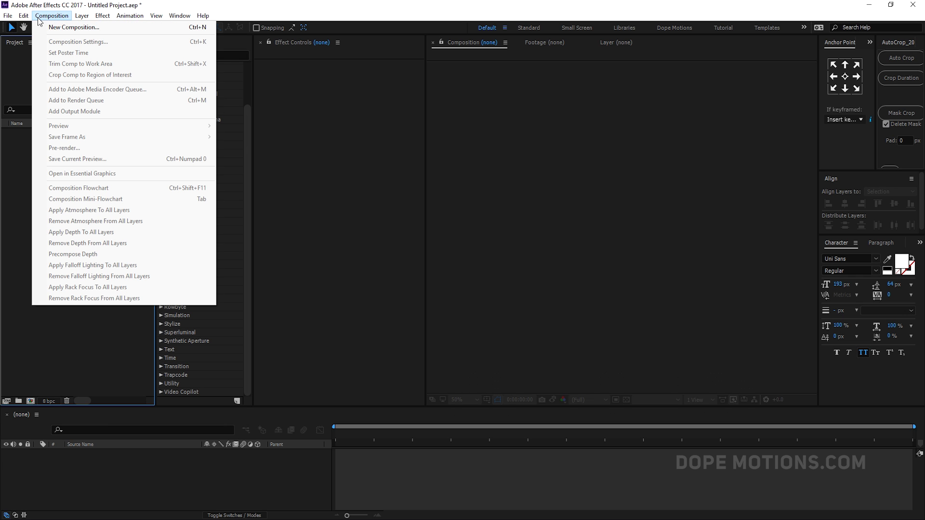
click(51, 16)
click(23, 16)
mouse_move(60, 296)
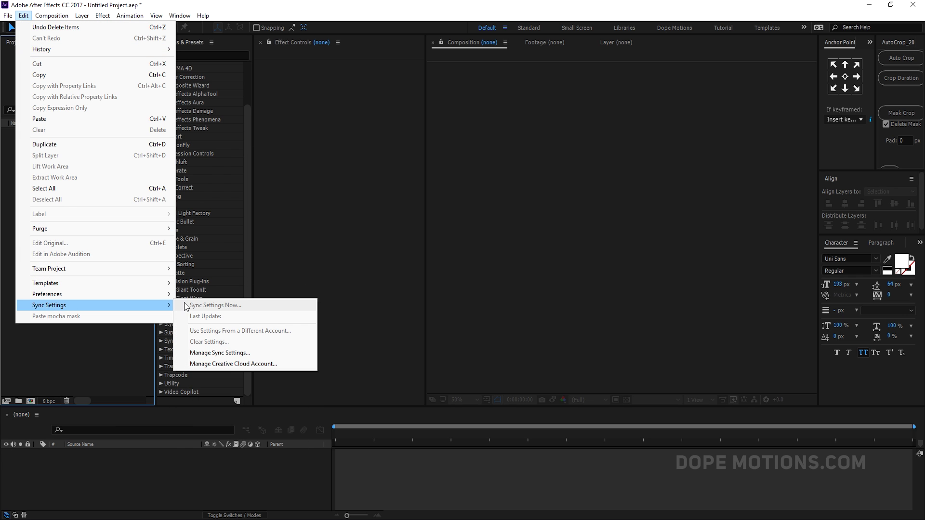
click(189, 294)
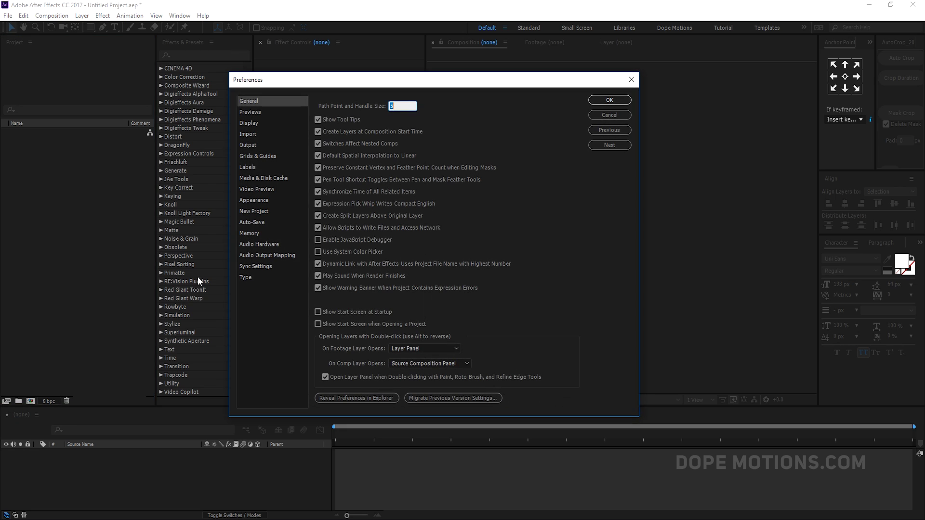
click(250, 111)
click(253, 124)
click(250, 135)
click(253, 147)
click(255, 155)
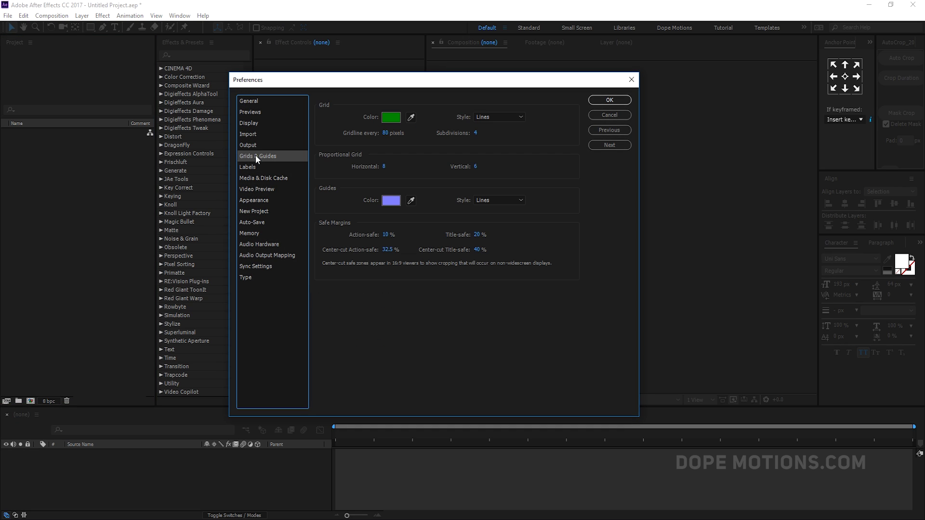
Step: Review the label defaults and colors in the preferences, inspect the Red label's color, and close the preferences
click(247, 165)
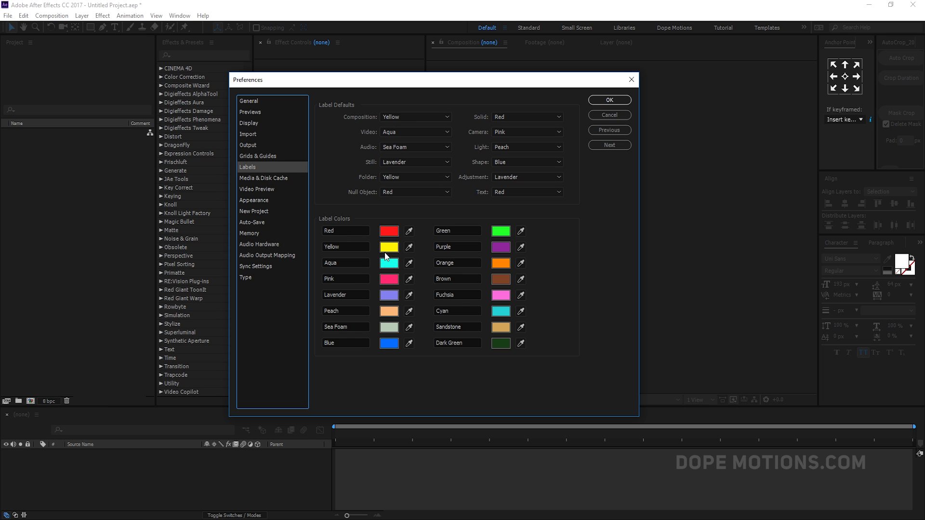
click(389, 232)
click(814, 239)
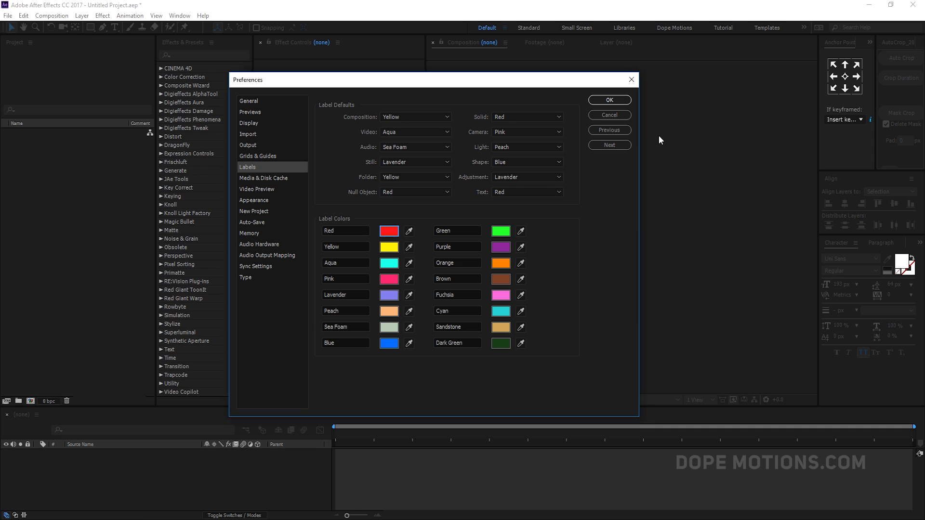
click(609, 100)
Step: Create a 1920 x 1080, 30 fps, 10-second composition and add a composition-sized black solid to it
click(31, 401)
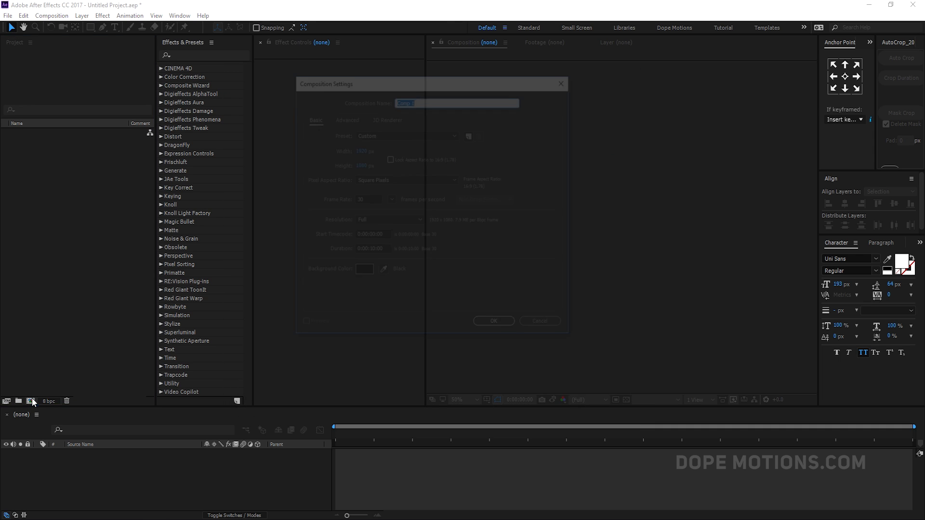
click(487, 331)
key(ctrl+y)
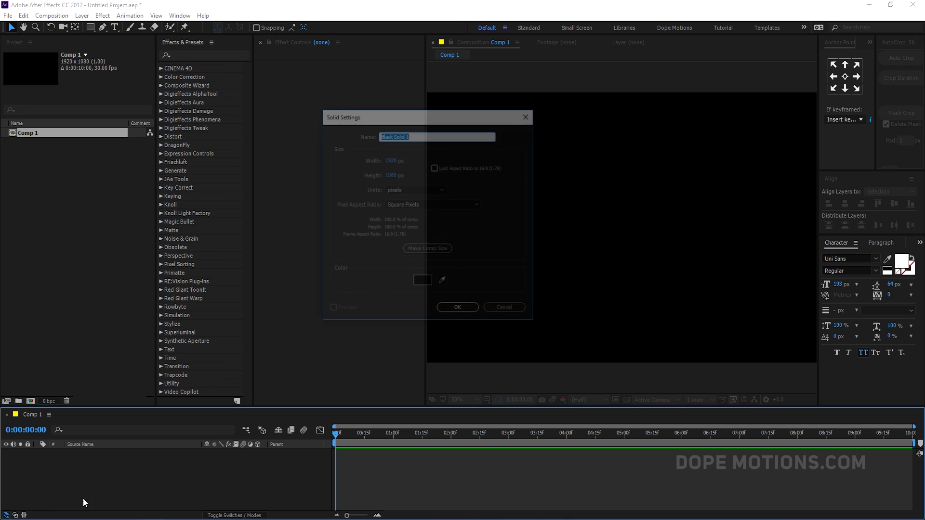
click(446, 312)
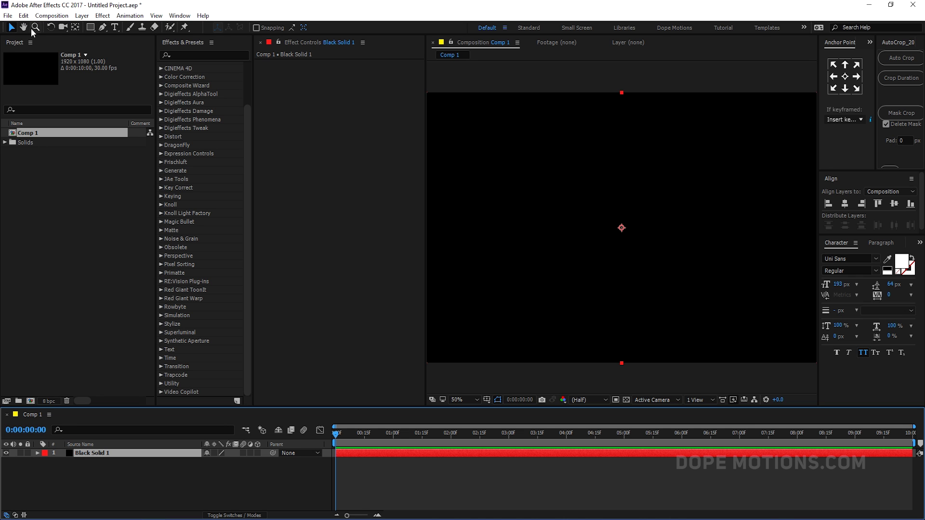
Step: Reopen the general preferences and review the Sync Settings, Audio Output Mapping, Audio Hardware, Auto-Save and Memory settings
click(23, 15)
mouse_move(88, 294)
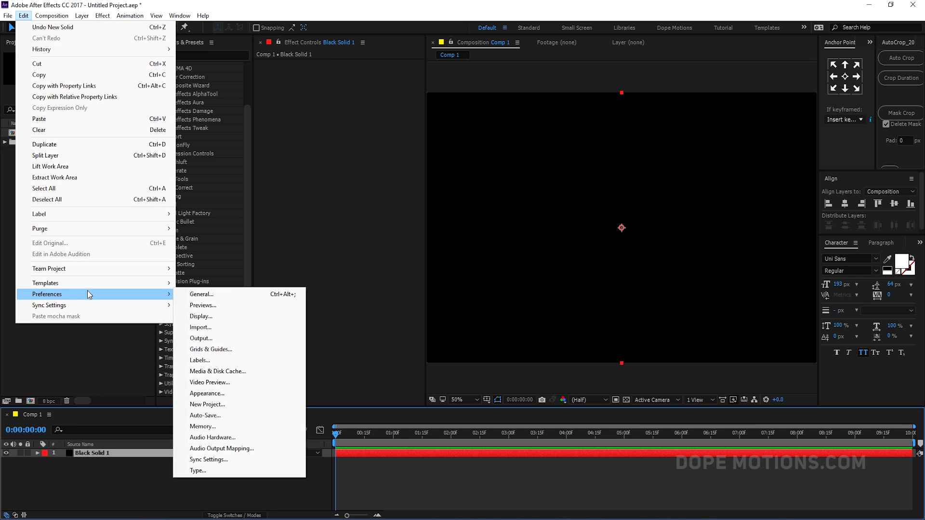
click(208, 294)
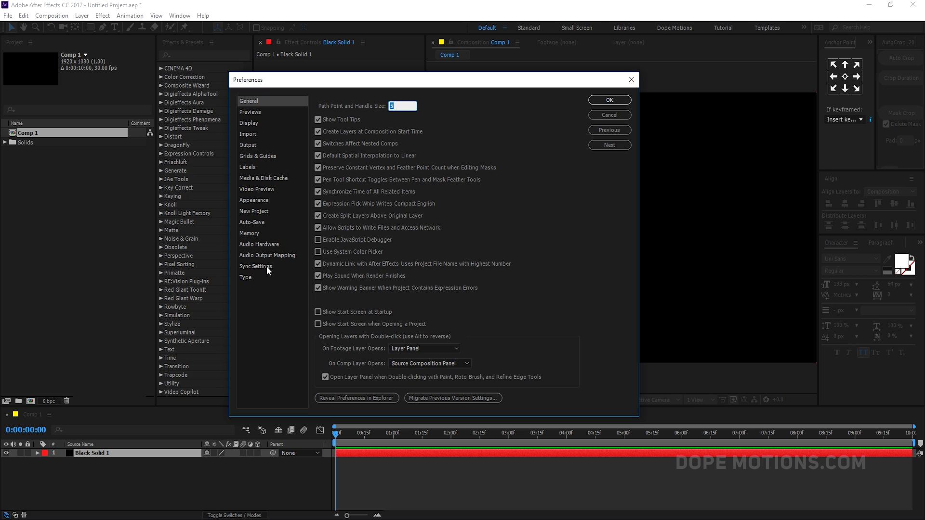
click(267, 266)
click(260, 254)
click(256, 243)
click(251, 229)
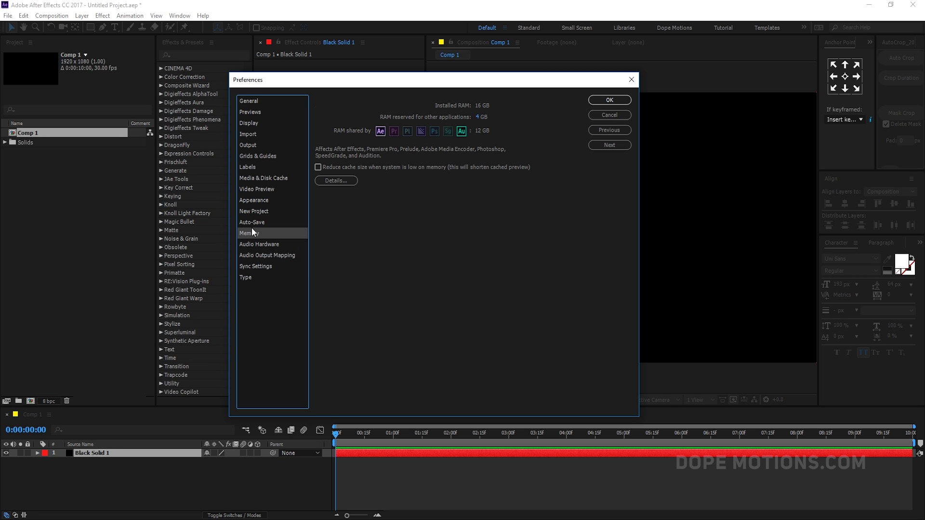
click(252, 222)
click(254, 235)
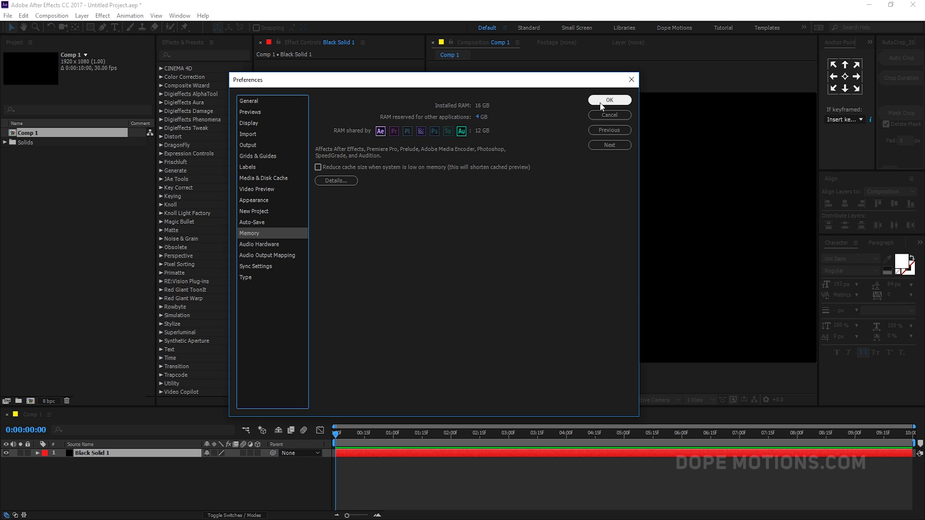
Step: Review the Auto-Save, New Project, Appearance and Video Preview settings in the preferences
click(257, 224)
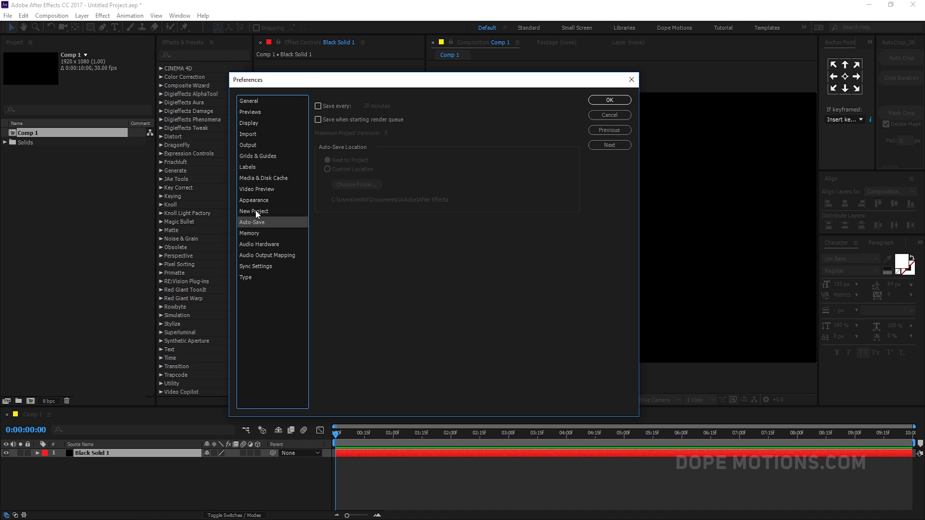
click(255, 210)
click(252, 200)
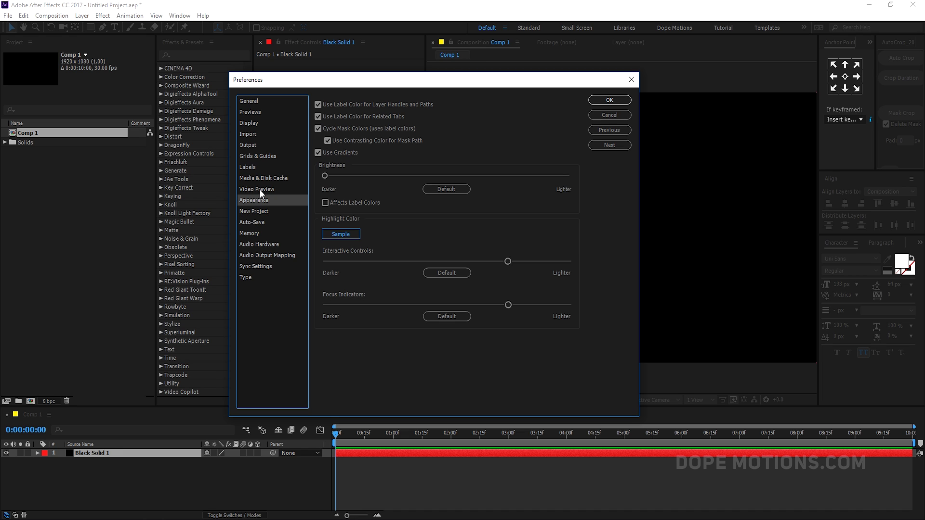
mouse_move(506, 261)
mouse_down()
mouse_move(549, 261)
mouse_move(499, 261)
mouse_move(508, 261)
mouse_up()
click(260, 188)
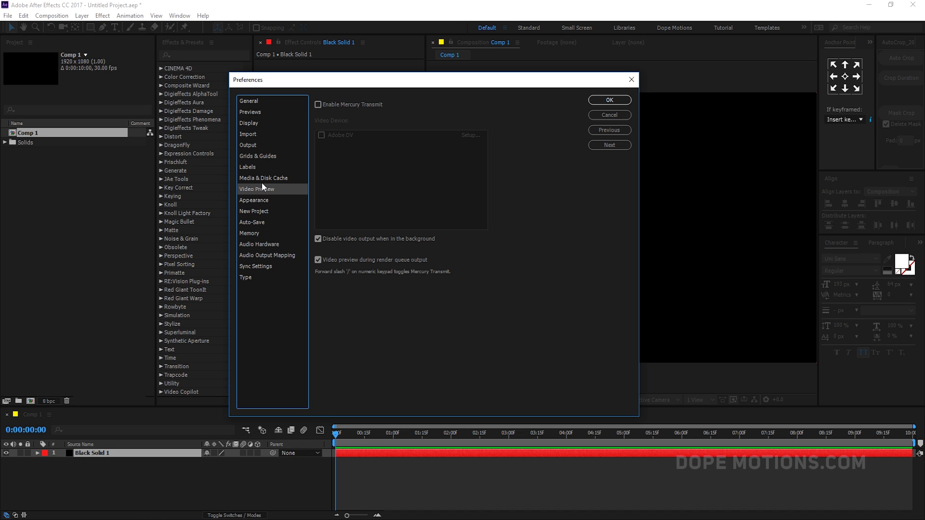
Step: Empty the disk cache and clean the conformed media database and cache in the Media & Disk Cache preferences, accepting the preferences
click(252, 176)
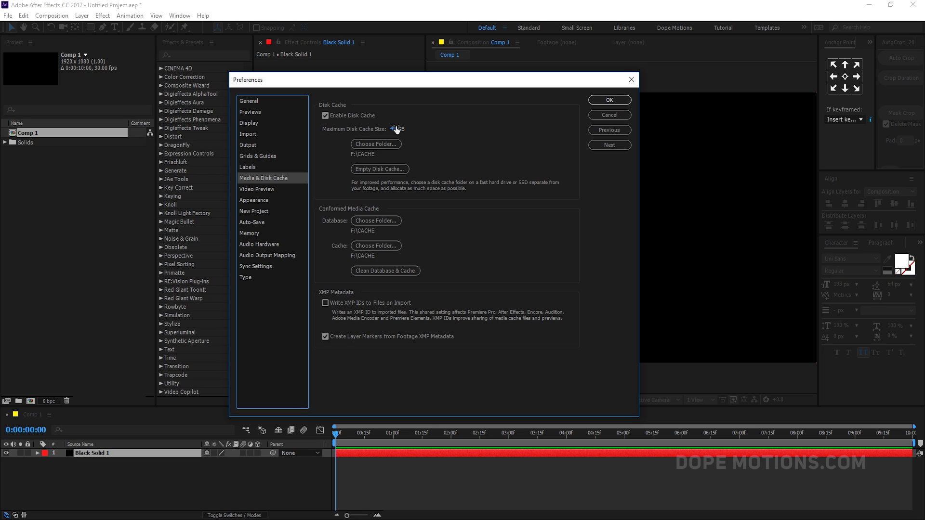
click(373, 170)
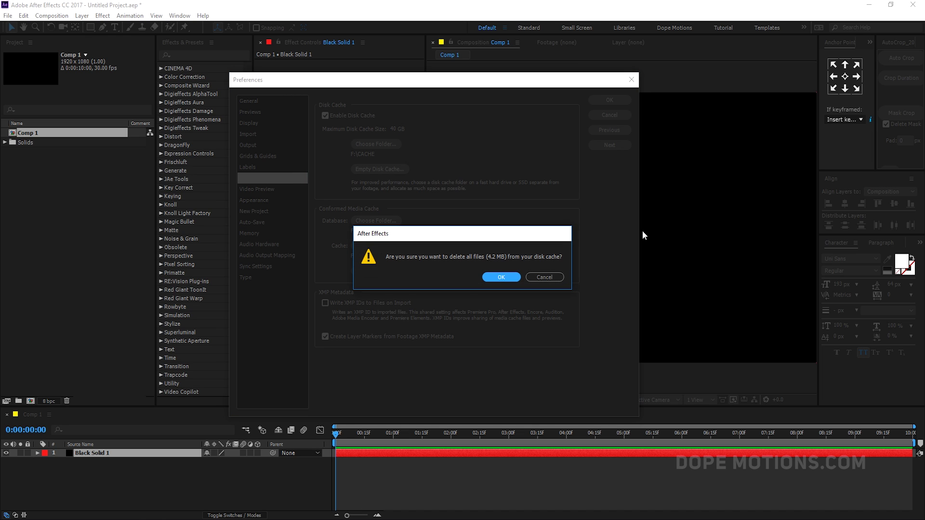
click(502, 280)
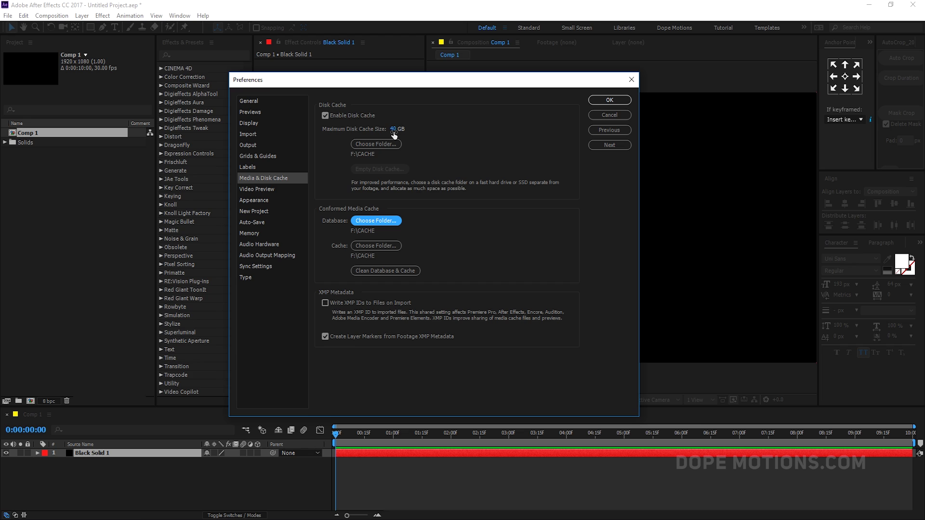
click(389, 273)
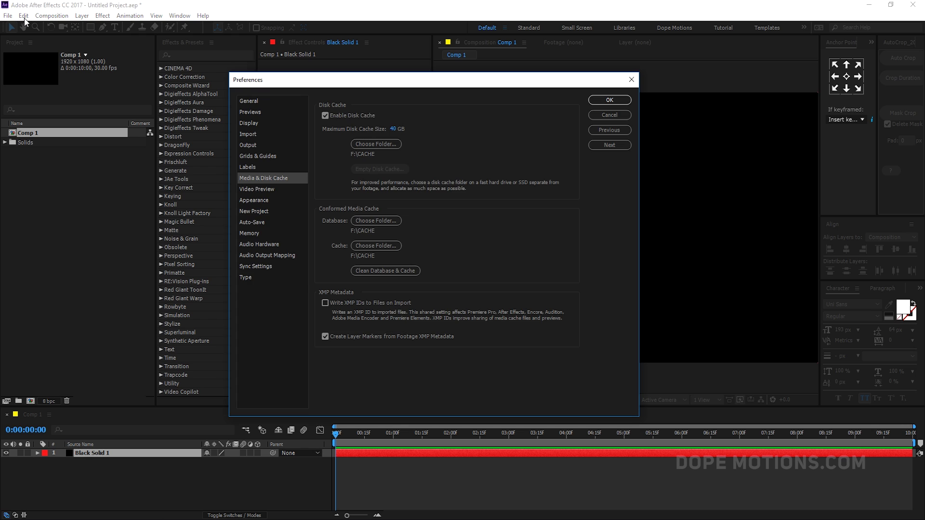
click(609, 100)
Step: Examine the Purge options for clearing memory and disk cache without running any of them
click(23, 16)
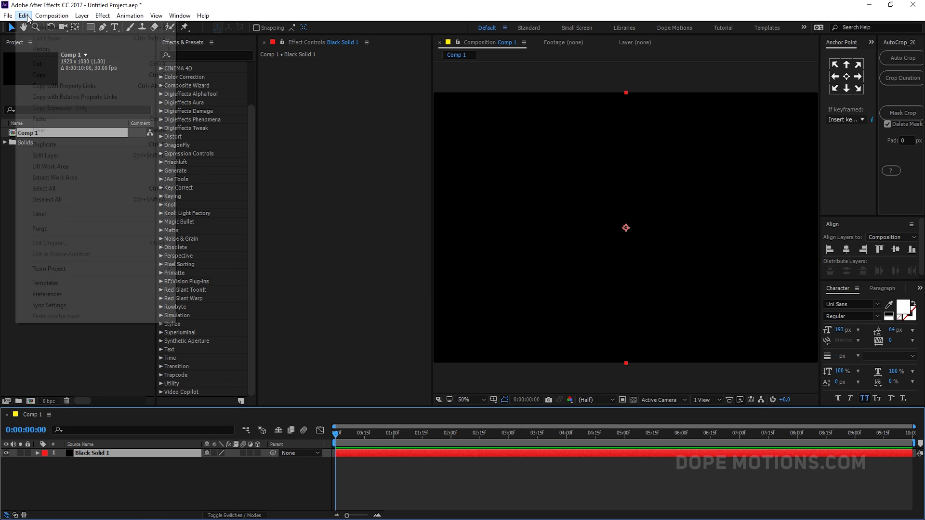
mouse_move(123, 228)
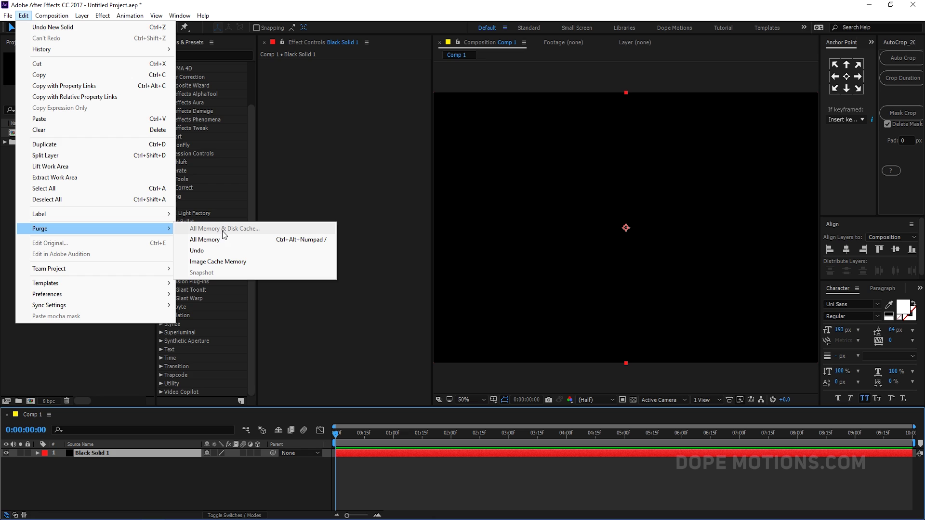
click(121, 333)
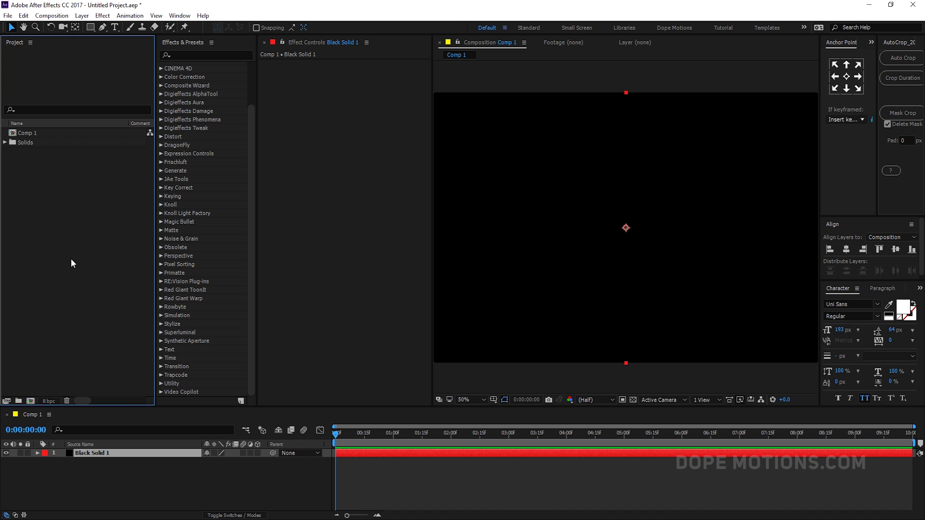
Step: Examine the project's Dependencies commands, including Reduce Project, and leave them without changing the project
click(22, 16)
mouse_move(9, 16)
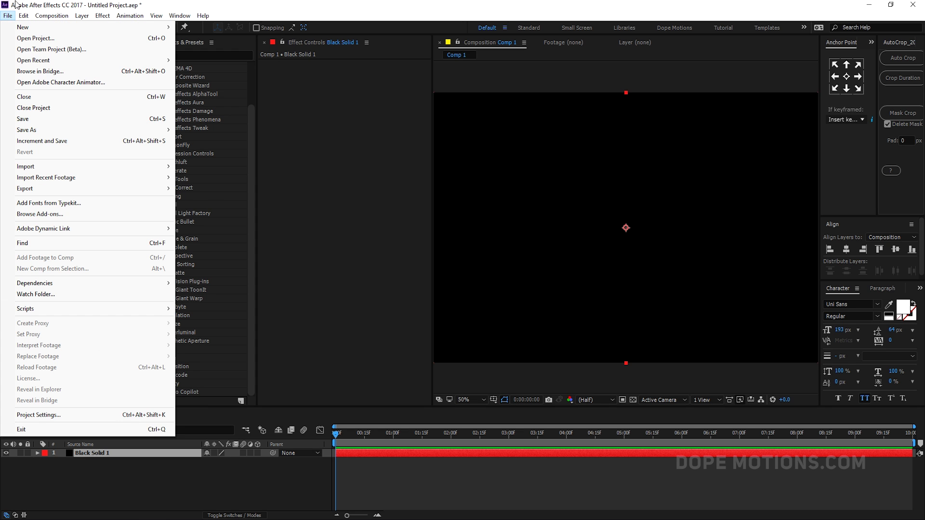
mouse_move(44, 233)
mouse_move(99, 286)
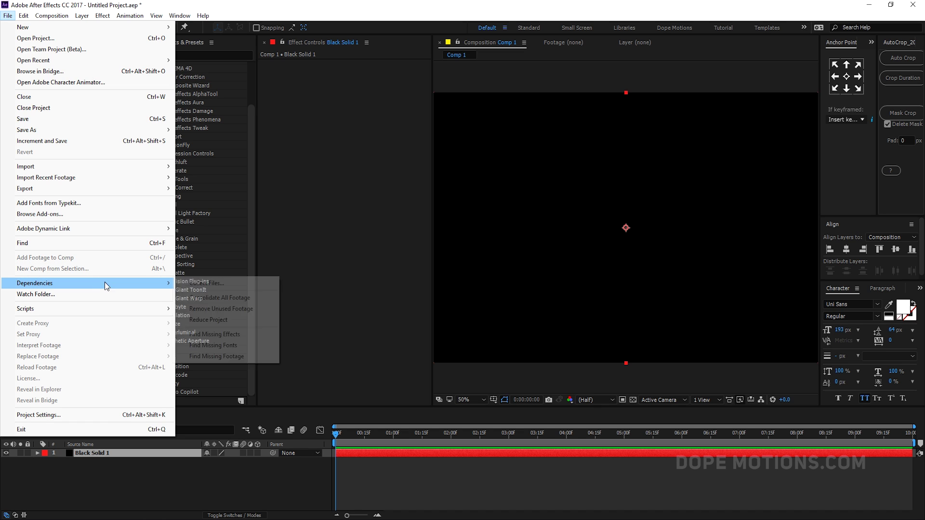
click(215, 320)
click(543, 285)
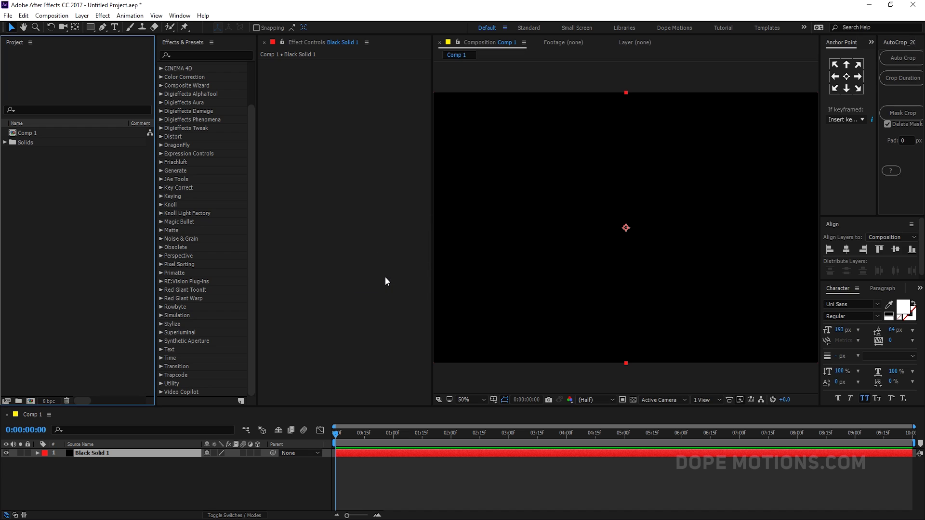